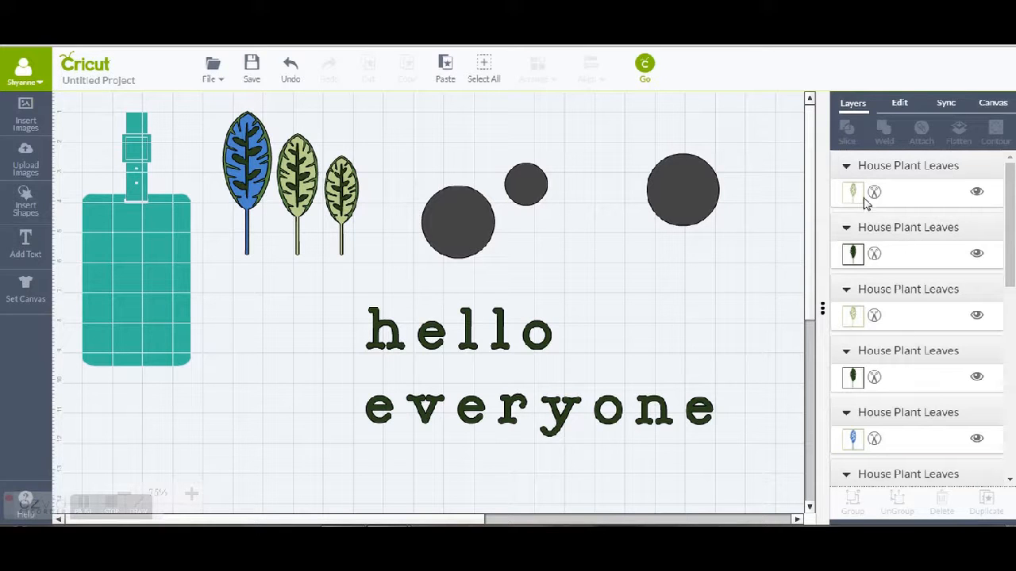
- Examine the font filter categories available for the "hello everyone" text, such as System Fonts, Single Layer and Has a Writing Style
click(899, 104)
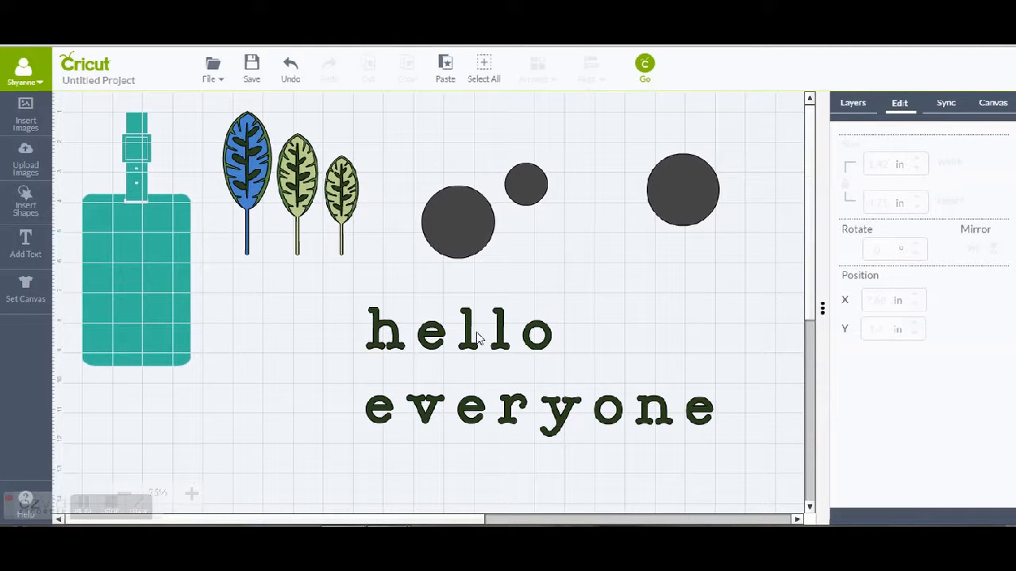
click(476, 339)
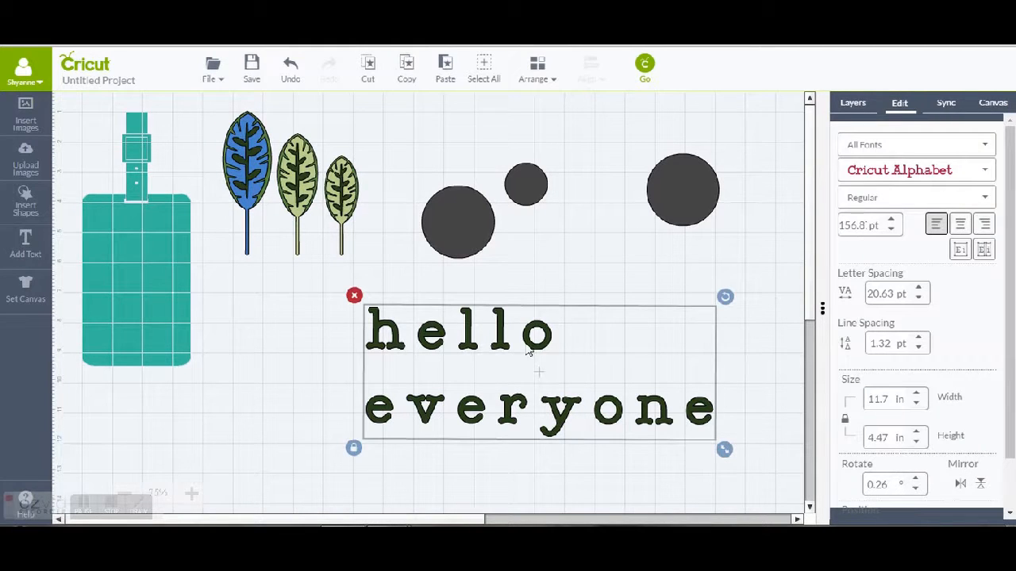
click(984, 150)
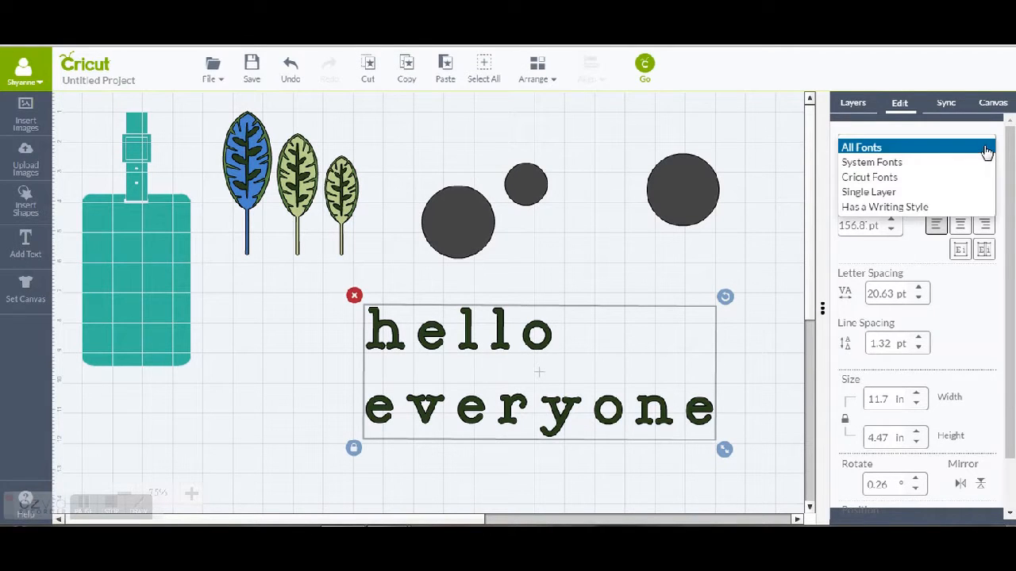
click(883, 195)
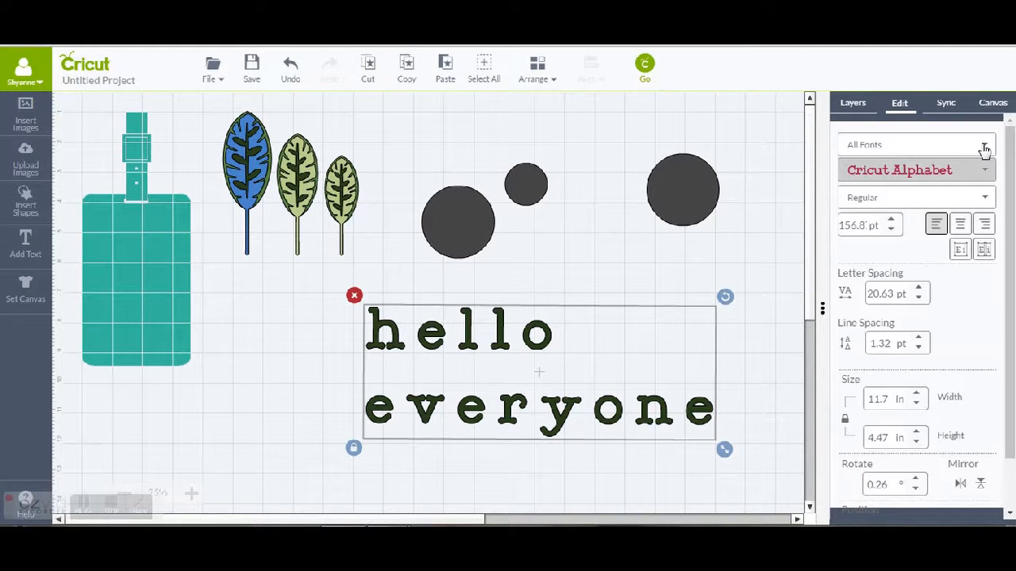
click(984, 149)
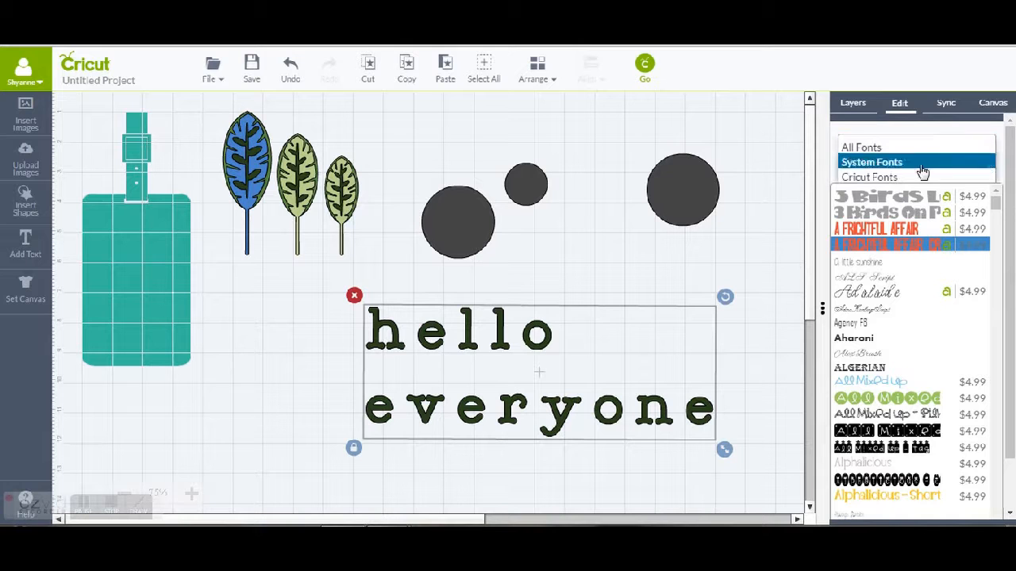
click(730, 227)
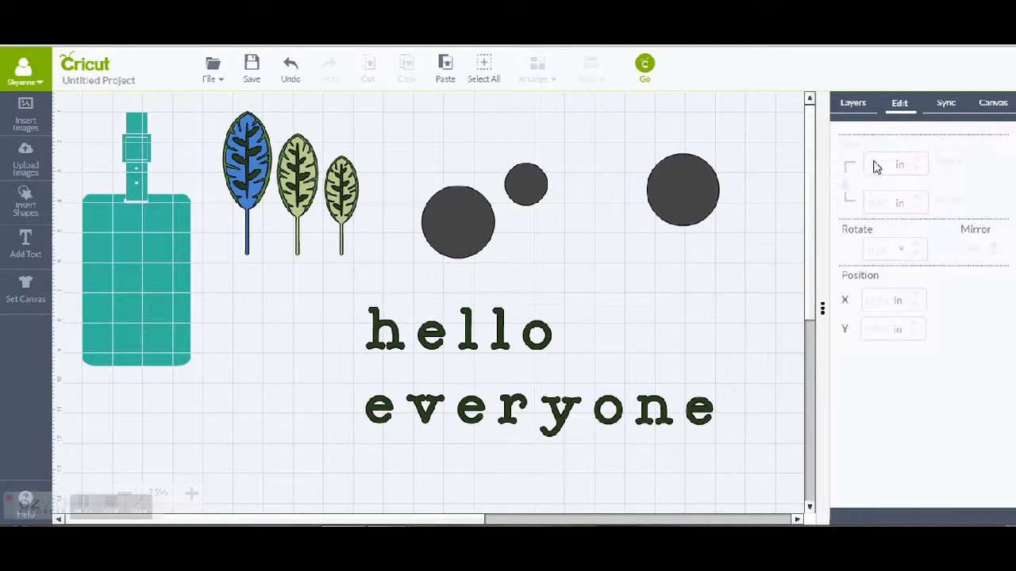
click(564, 388)
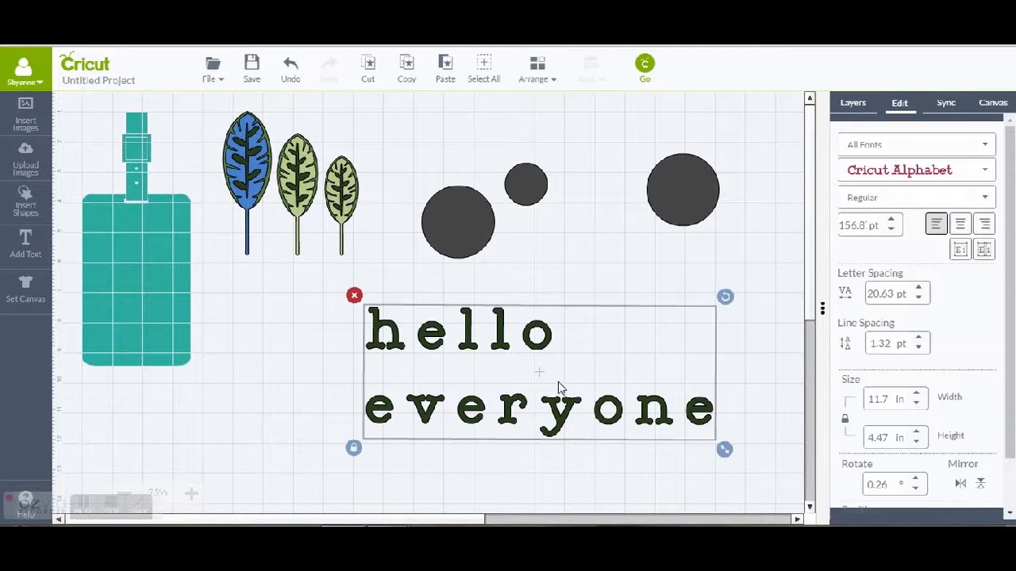
click(984, 150)
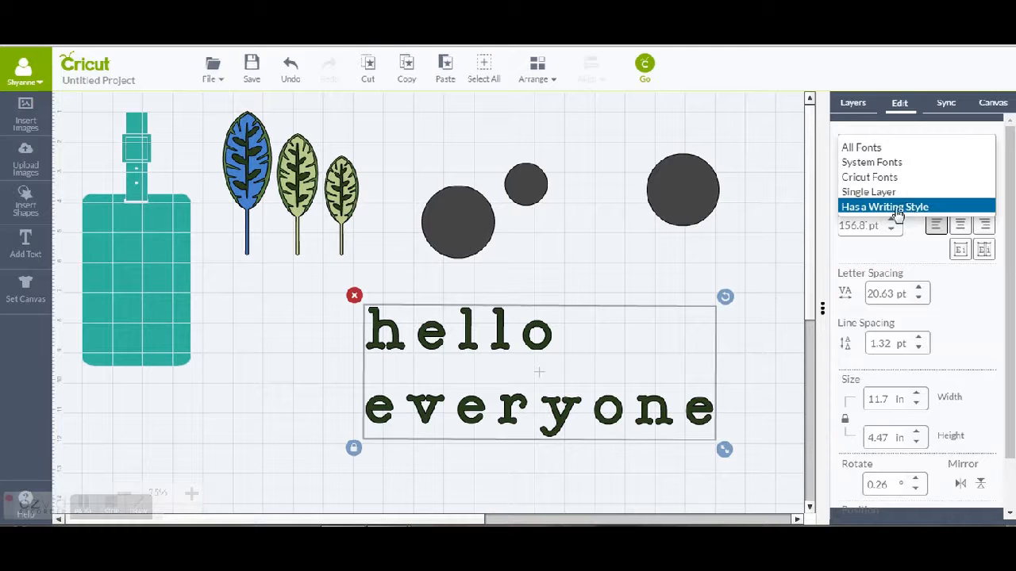
click(760, 245)
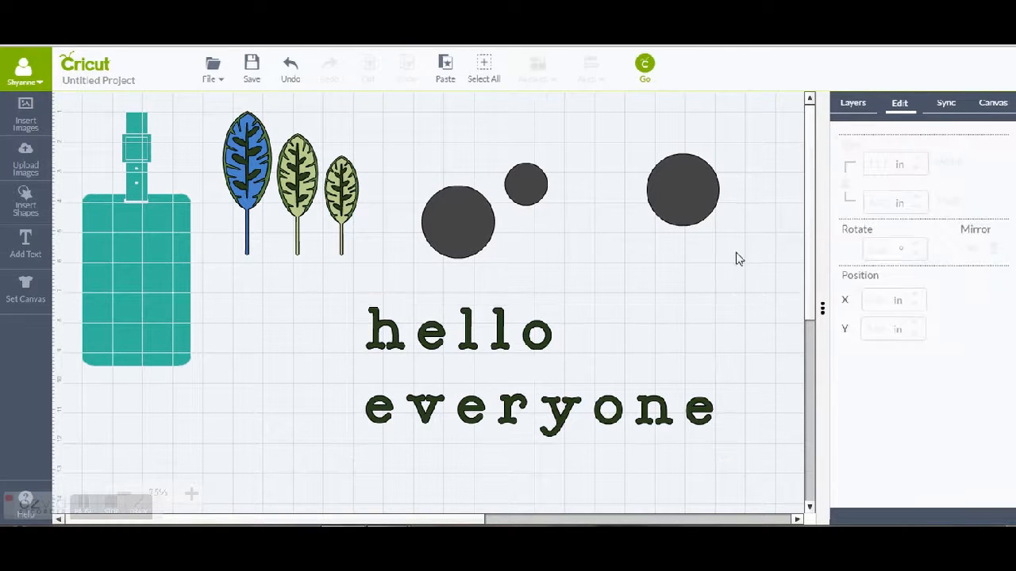
- Browse the unfiltered font list for the "hello everyone" text, comparing system fonts with priced Cricut fonts
click(517, 351)
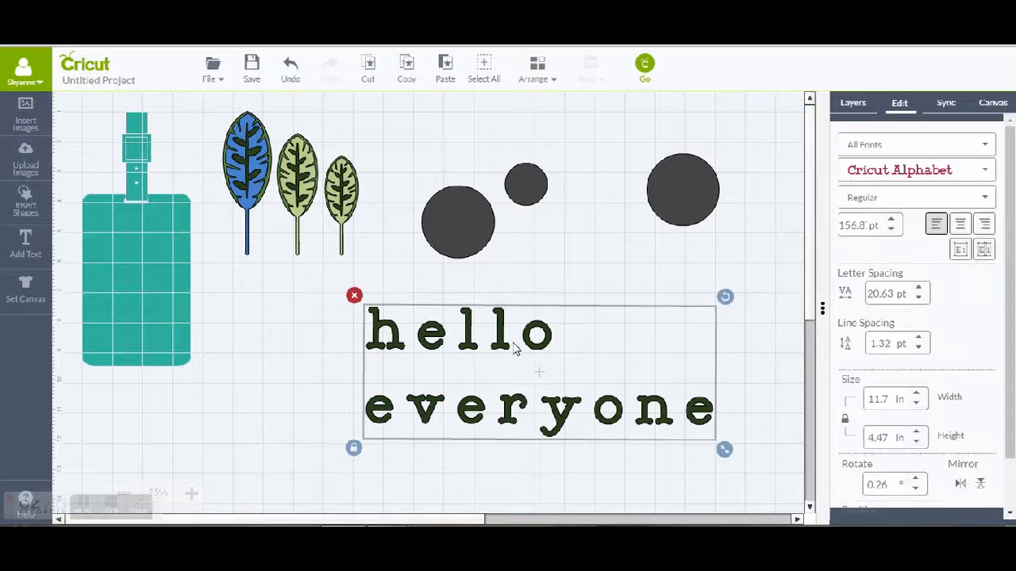
click(988, 172)
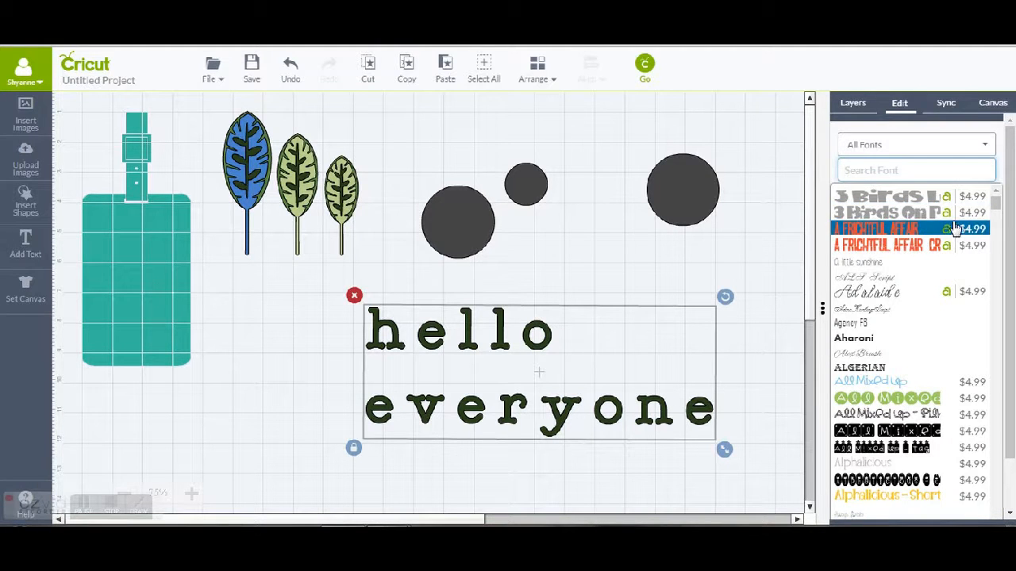
scroll(949, 256, down, 3)
scroll(951, 258, down, 3)
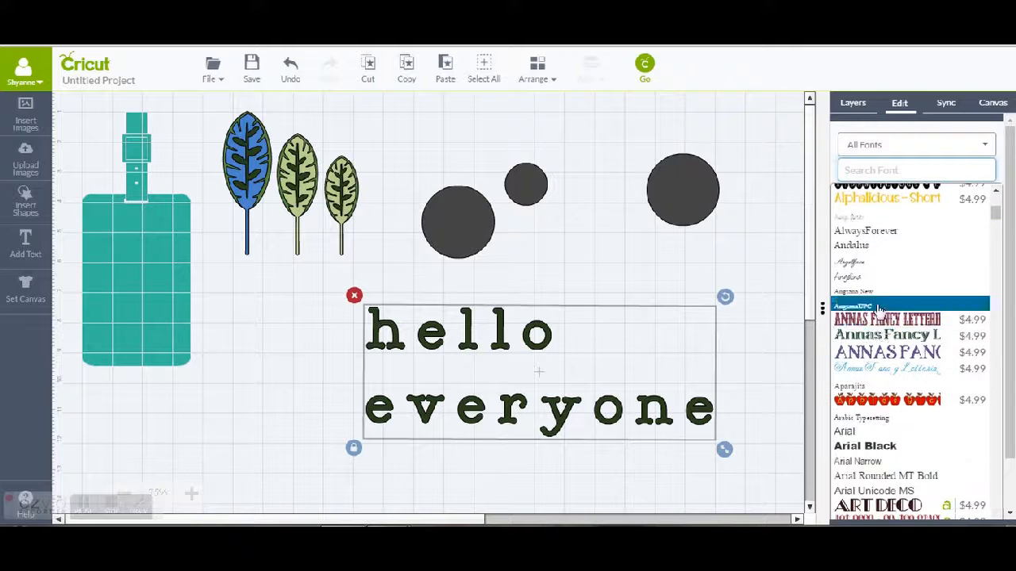
scroll(879, 333, down, 2)
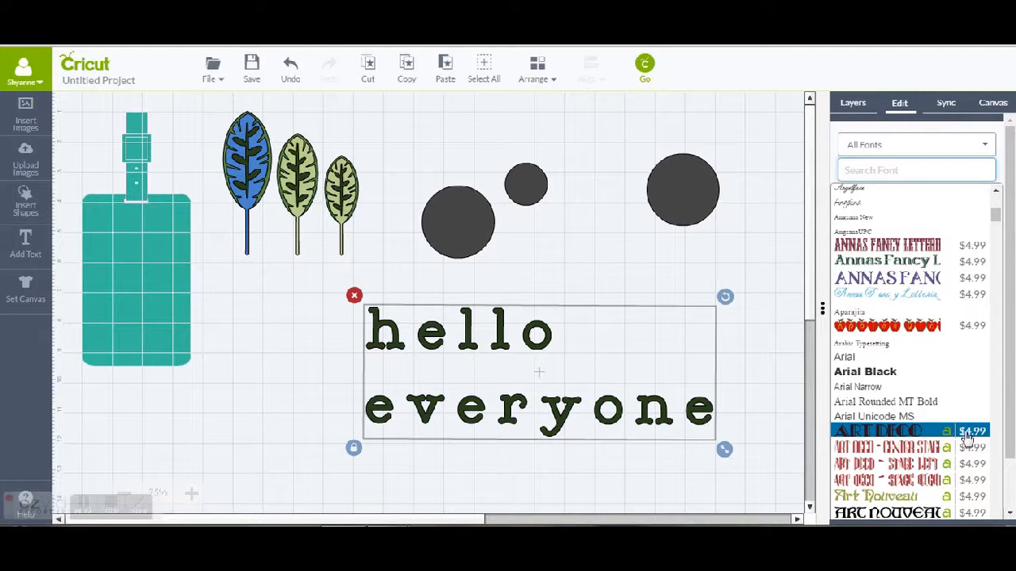
scroll(952, 440, down, 2)
scroll(958, 439, down, 12)
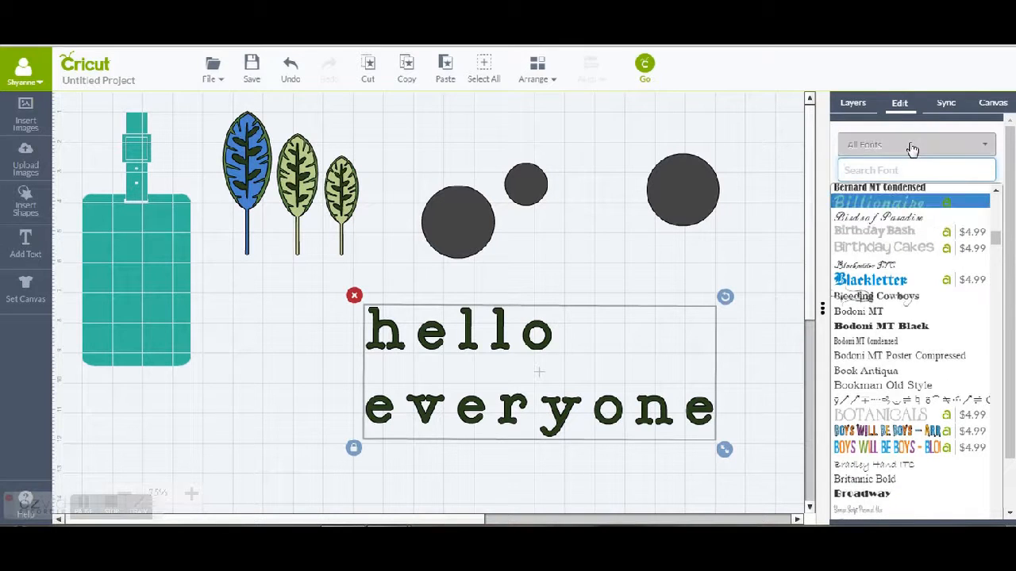
click(802, 225)
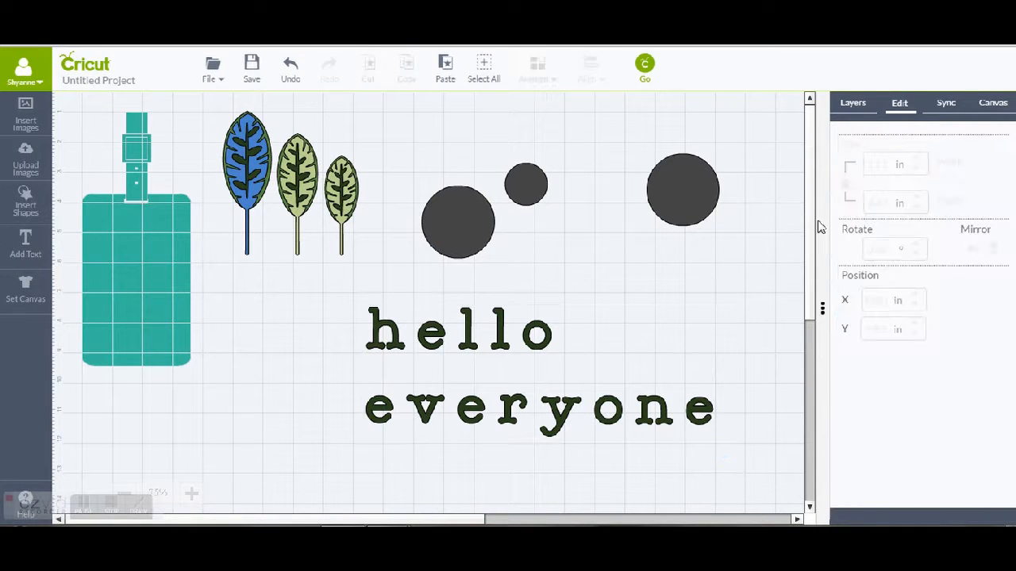
- Increase the "hello everyone" text's font size to about 161.8 pt and center-align its lines
click(570, 413)
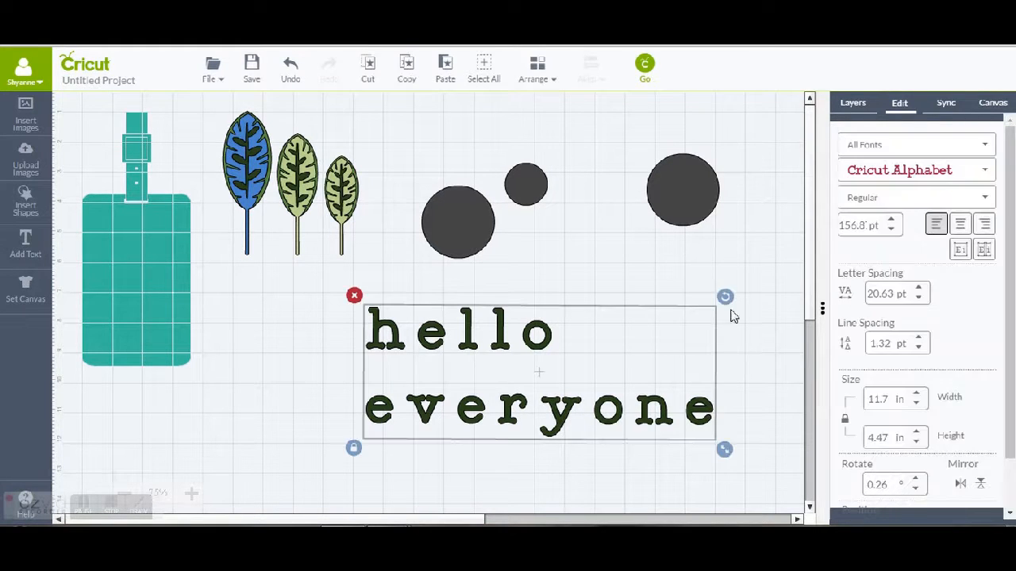
click(890, 222)
click(891, 222)
click(890, 223)
click(890, 222)
click(891, 223)
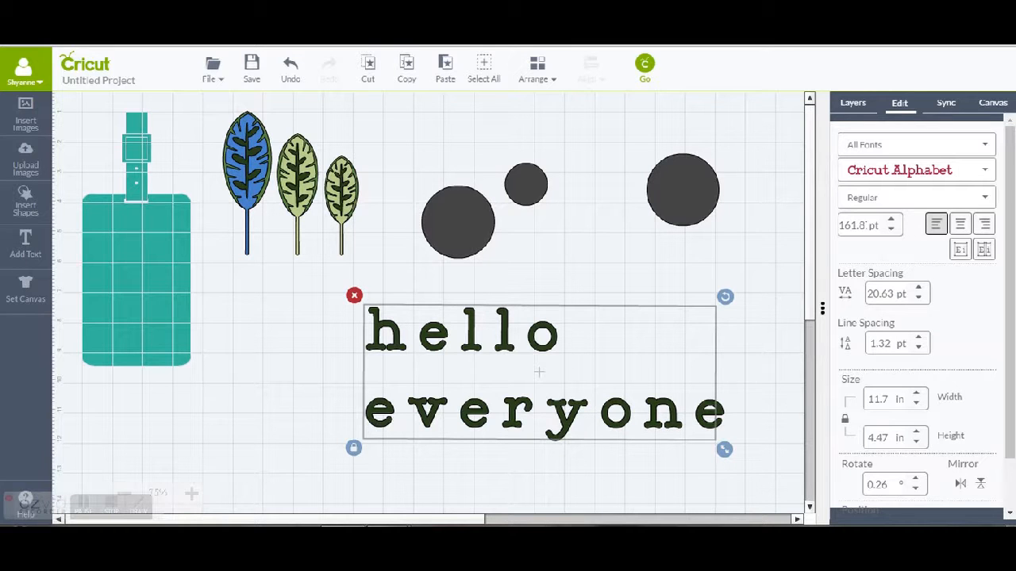
click(961, 225)
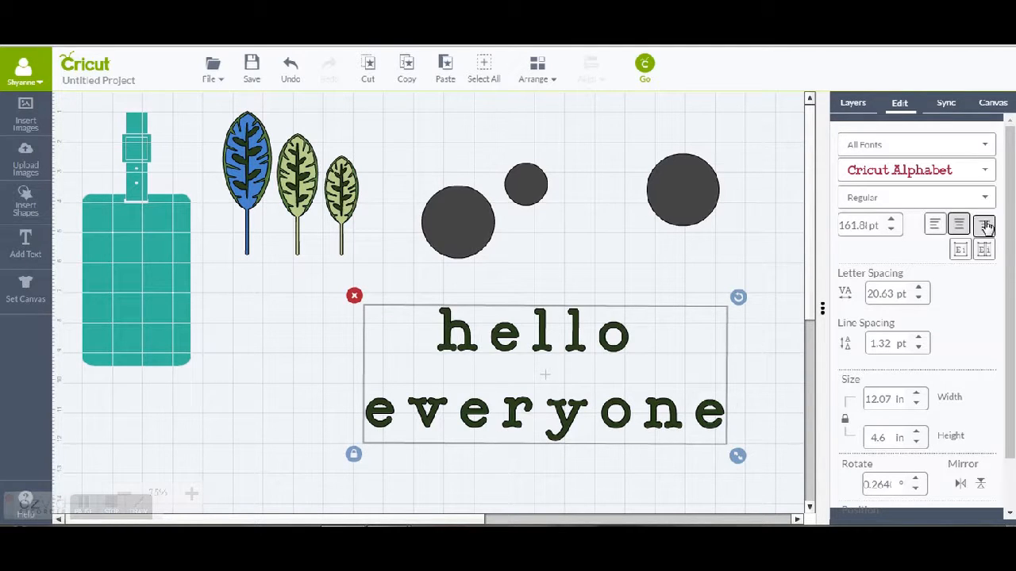
- Right-align the text and try isolating its letters by moving the "o" and last "l" of "hello" separately
click(984, 225)
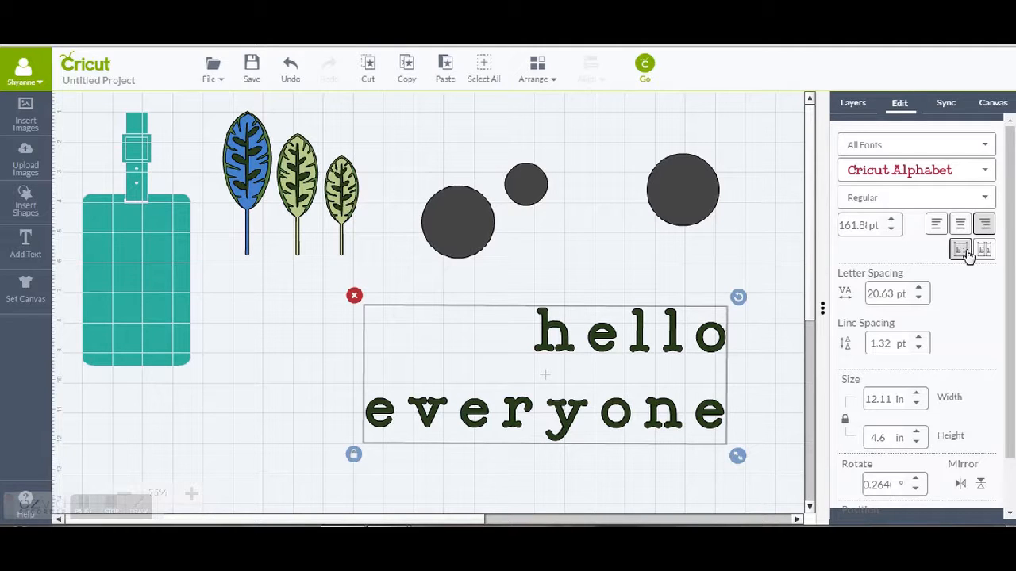
click(985, 251)
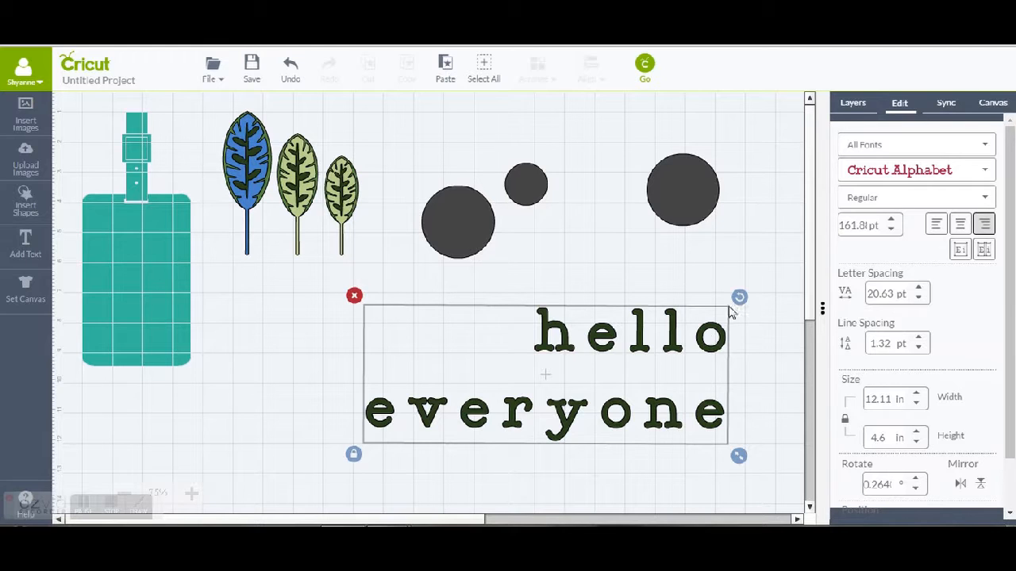
click(717, 350)
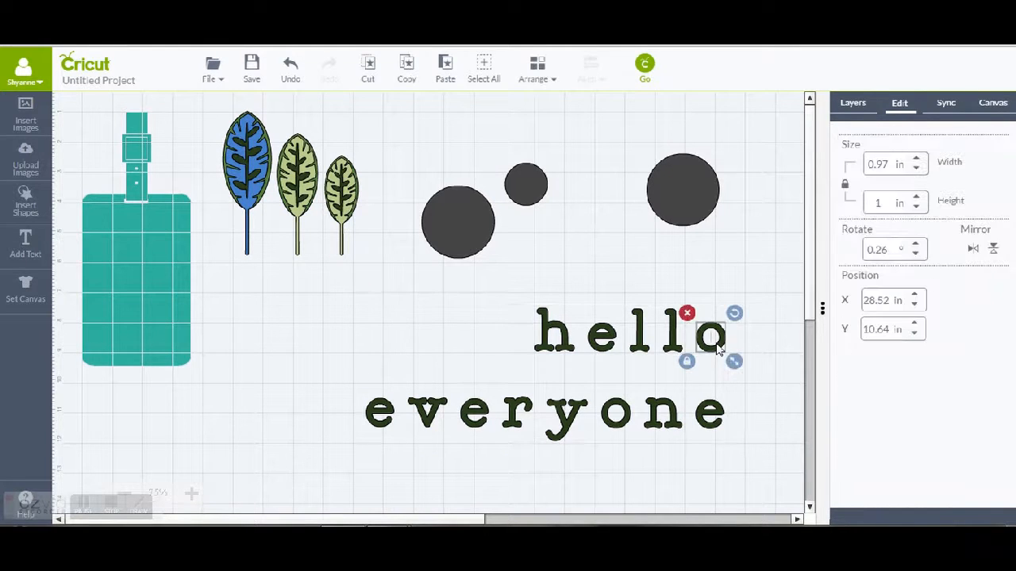
drag(718, 349, 755, 310)
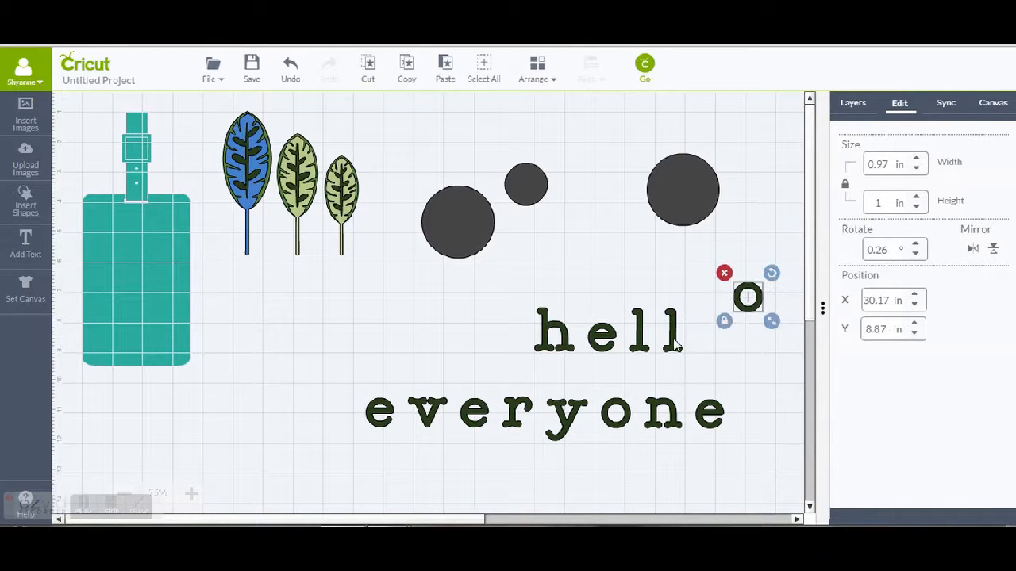
drag(673, 344, 681, 345)
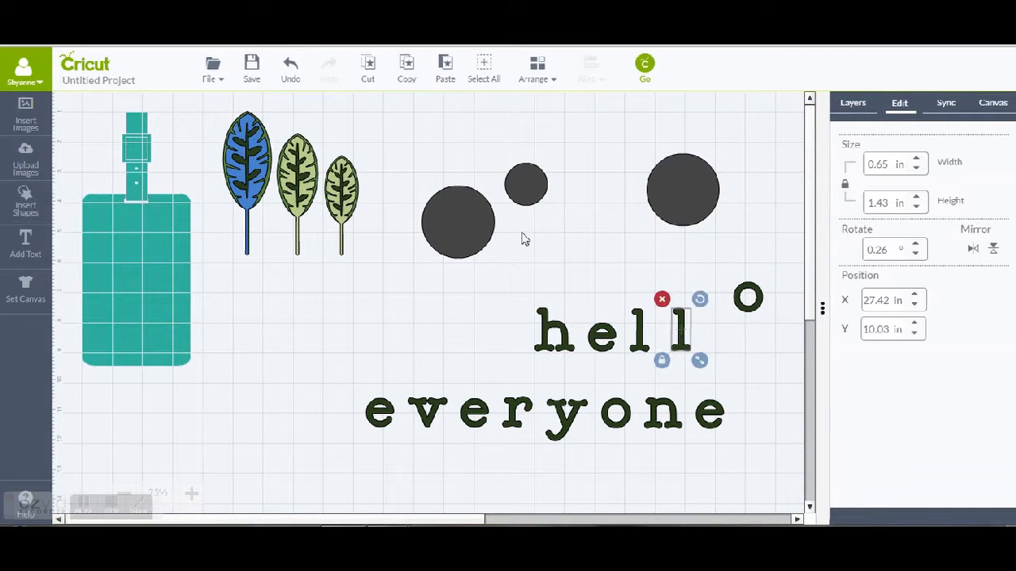
- Undo the letter moves, the letter isolation and the right alignment of the text
click(292, 74)
click(292, 73)
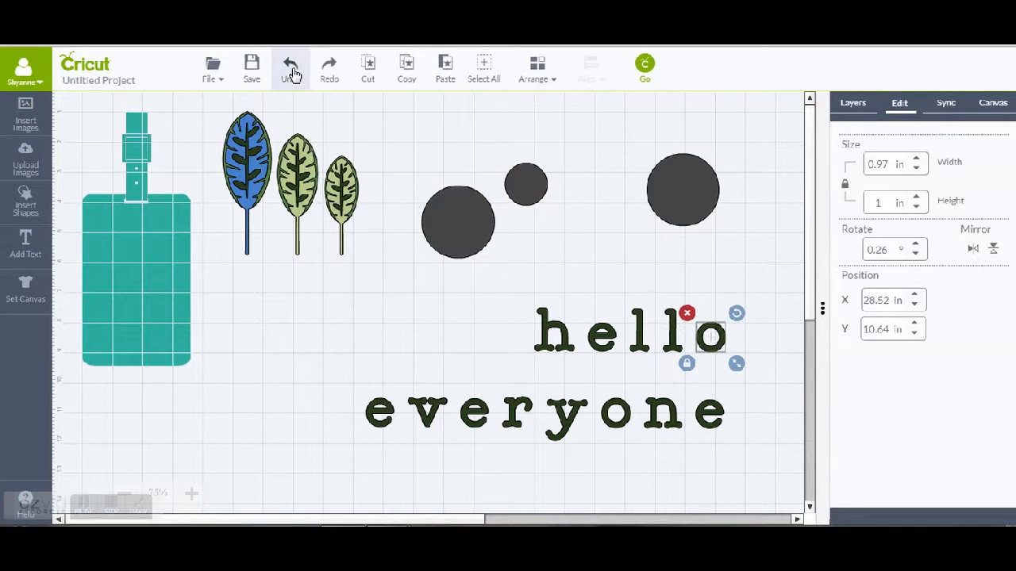
click(299, 78)
click(294, 75)
- Increase the letter spacing of the "hello everyone" text to 34.63 pt
click(526, 426)
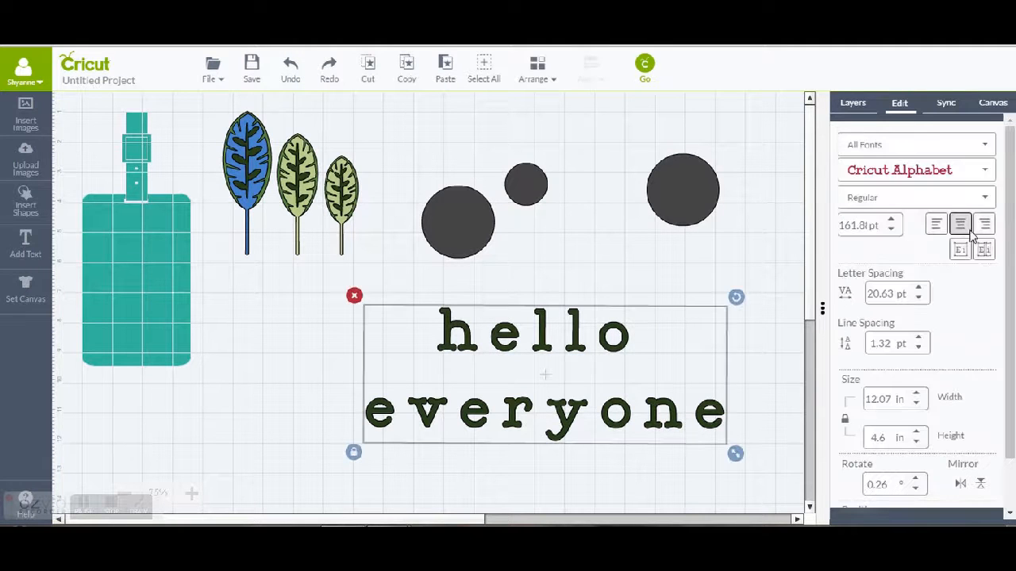
click(959, 251)
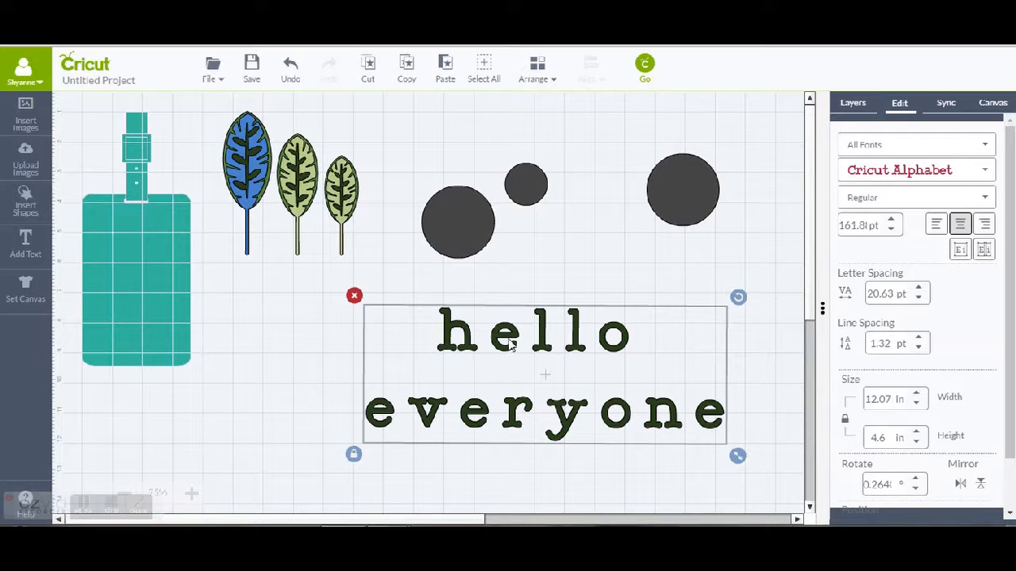
click(919, 290)
click(918, 291)
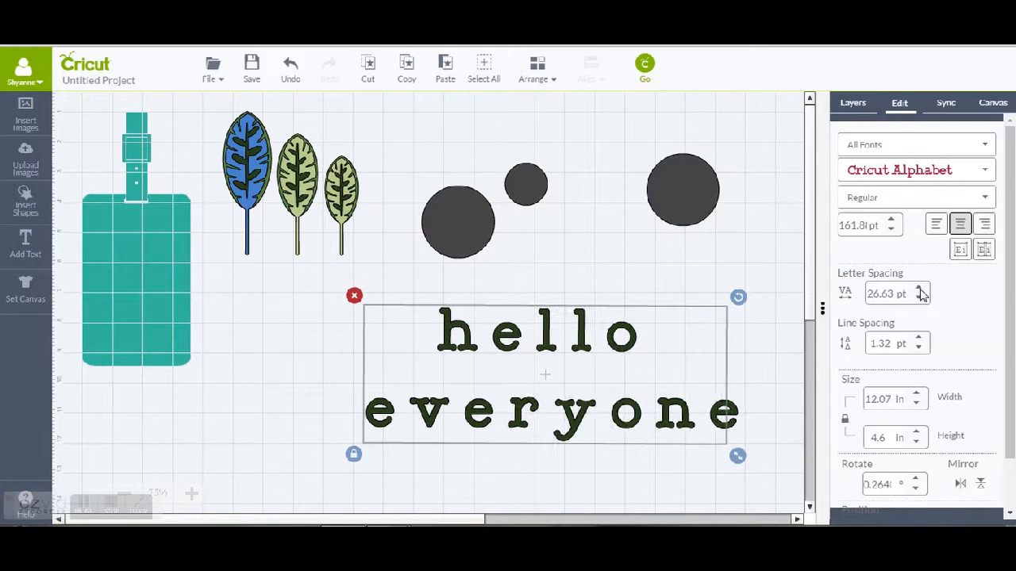
click(919, 290)
click(918, 290)
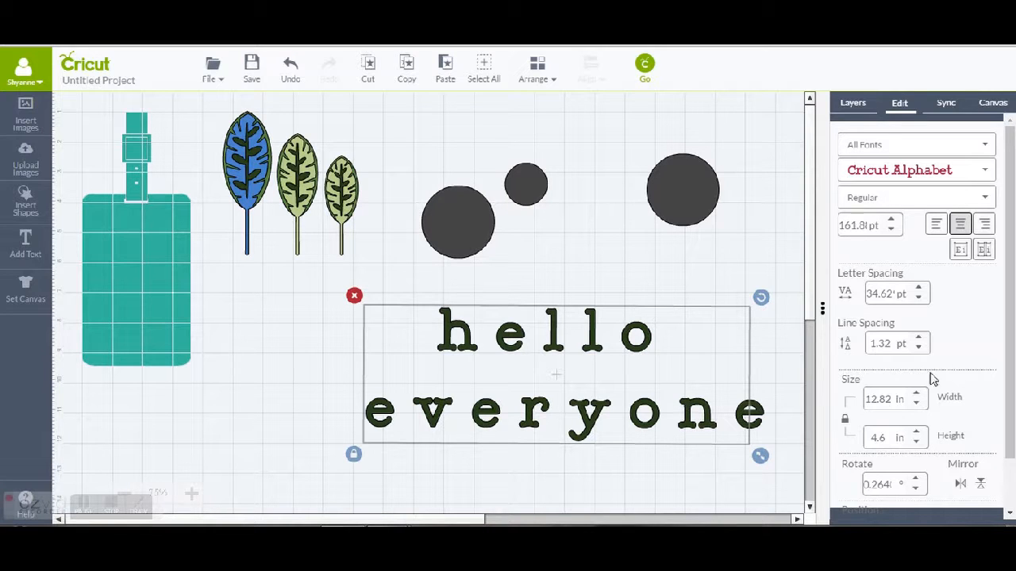
click(952, 352)
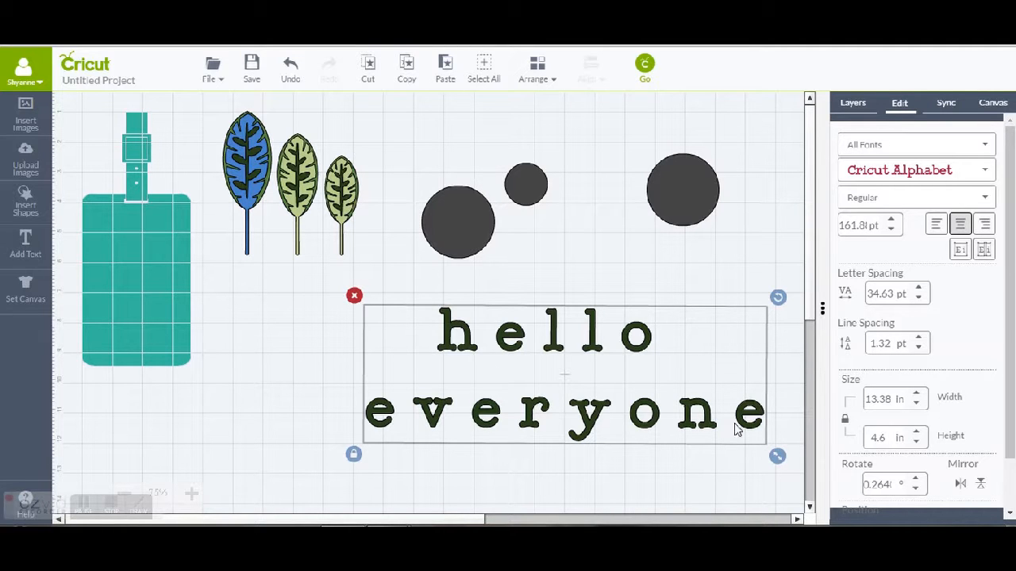
- Increase the line spacing between "hello" and "everyone" to 2.32 pt
click(919, 340)
click(919, 339)
click(919, 340)
click(919, 340)
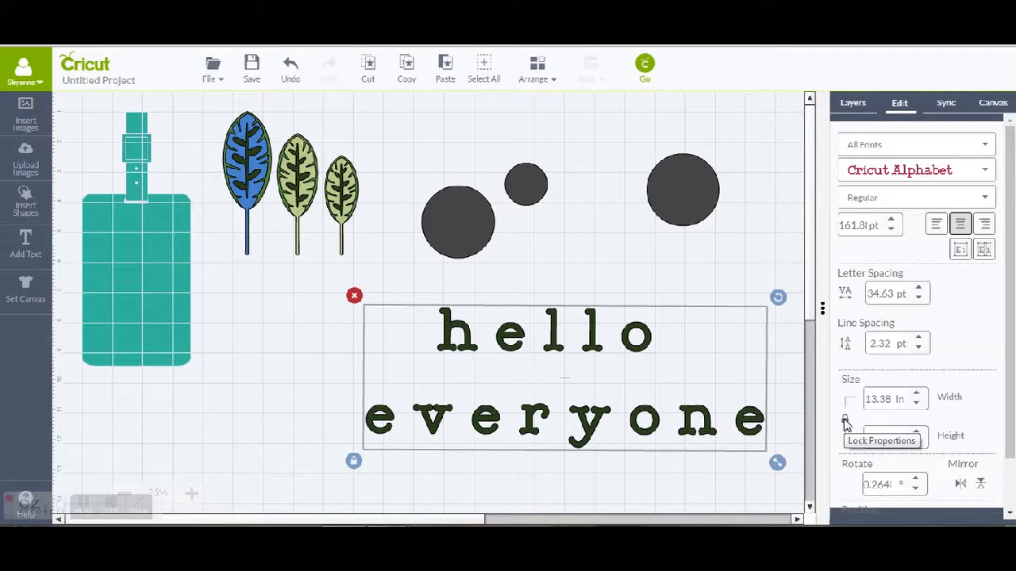
- Enlarge the text proportionally to 13.68 in wide, stretch it to 14.08 in with proportions unlocked, and scale it to 14.28 in with them locked
click(917, 396)
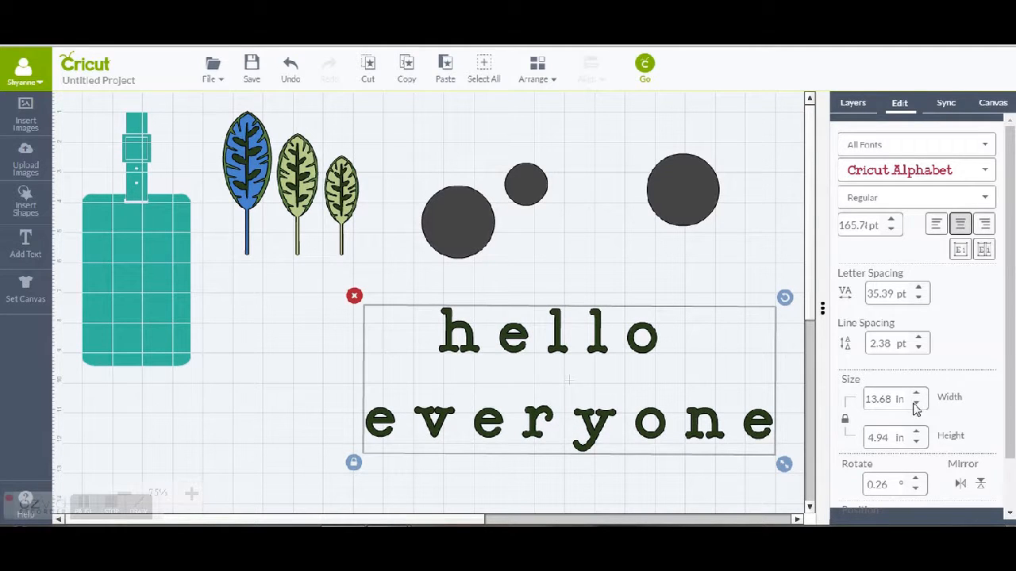
click(848, 421)
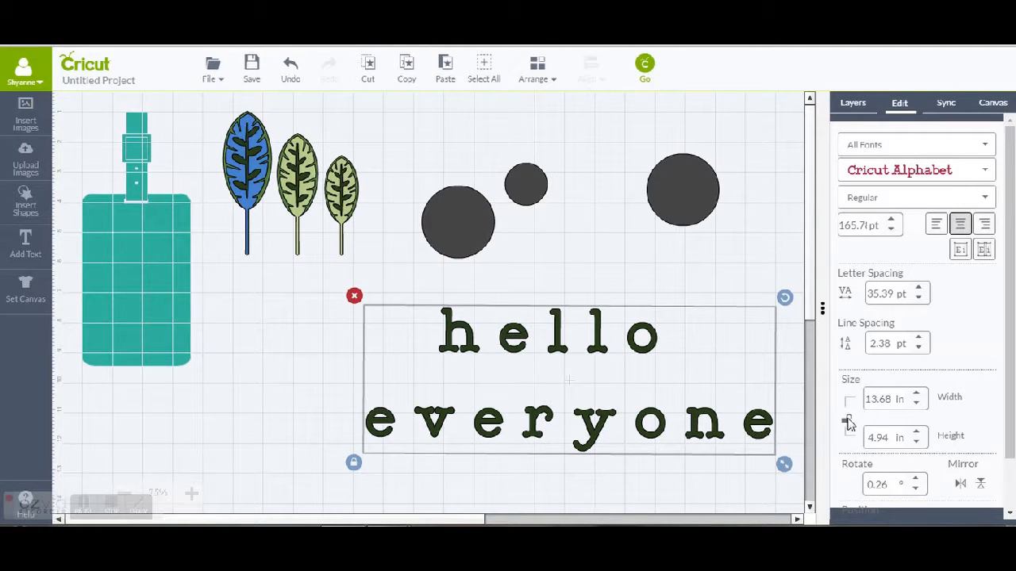
click(917, 395)
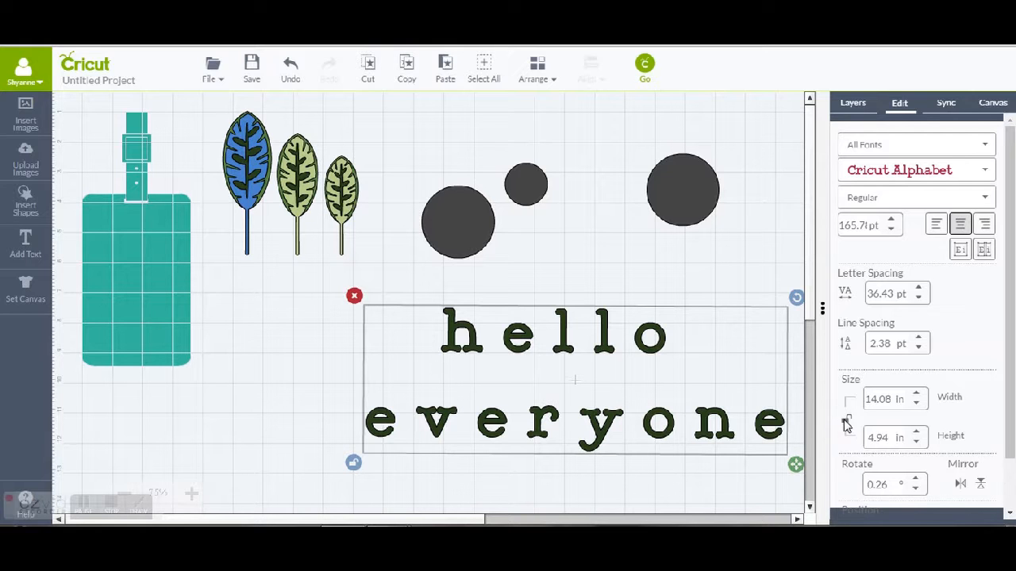
click(917, 395)
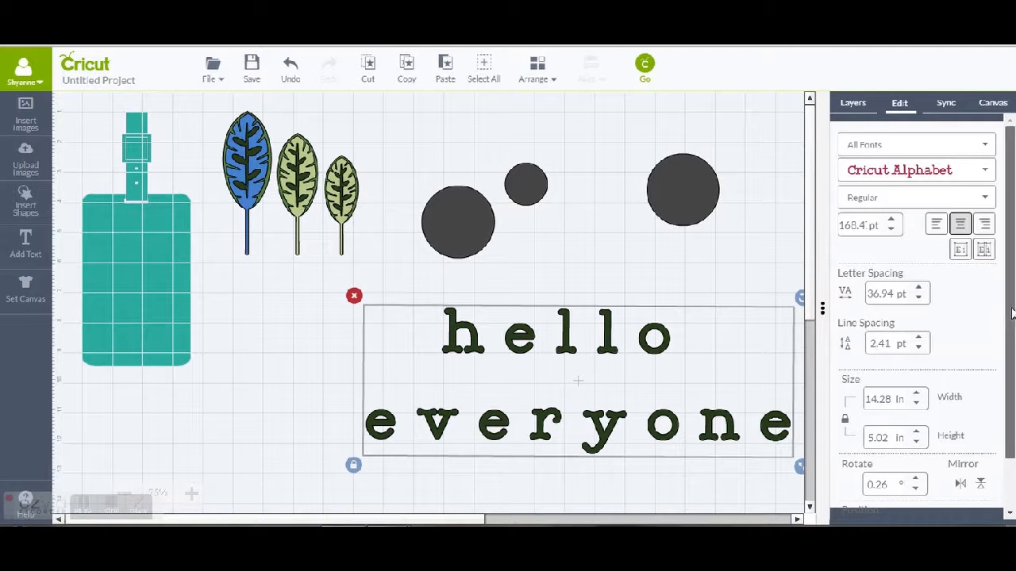
- Rotate the "hello everyone" text to 6.26° and mirror it horizontally and vertically, reversing each flip
scroll(992, 357, down, 2)
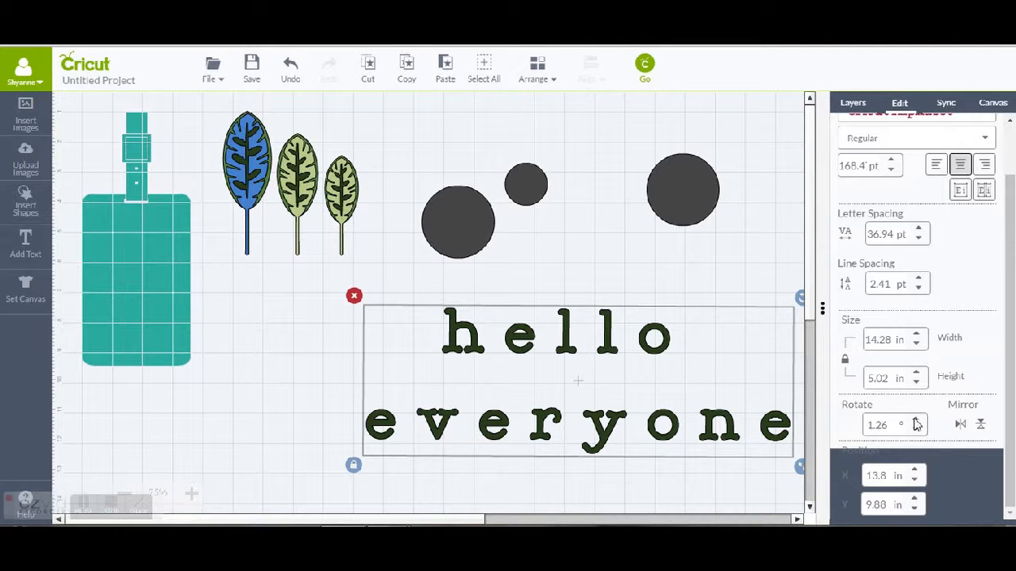
click(916, 422)
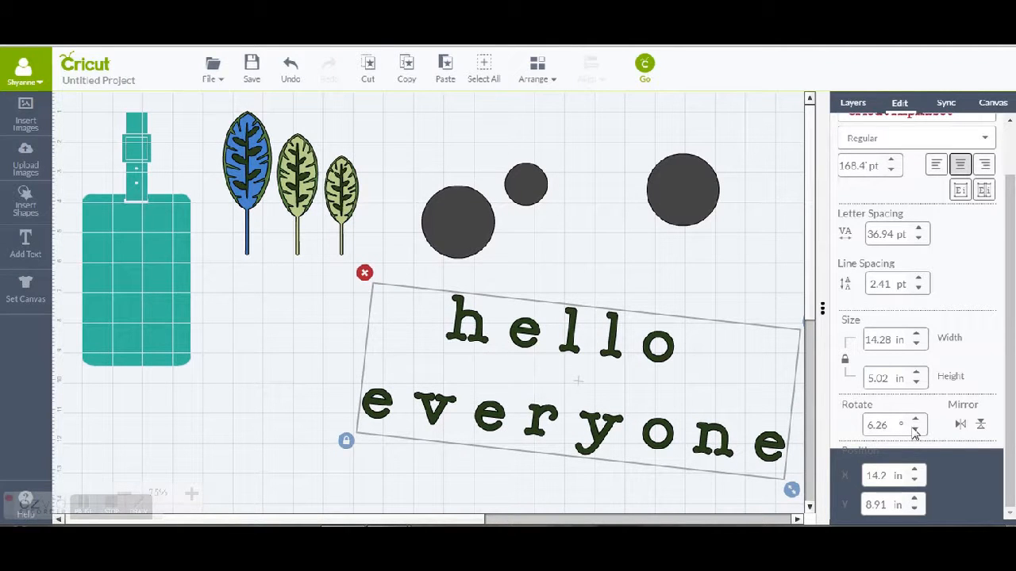
click(961, 427)
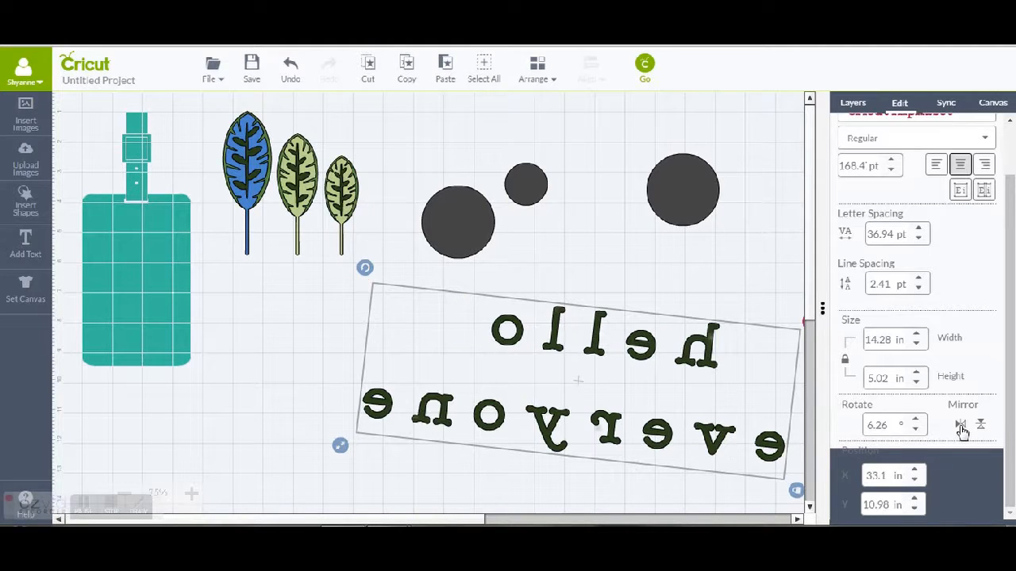
click(961, 427)
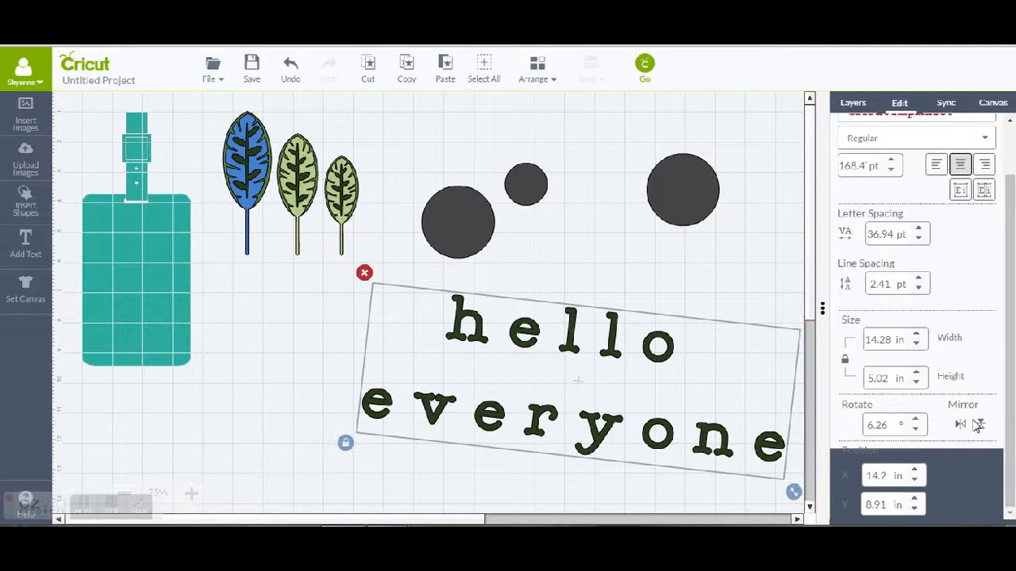
click(982, 429)
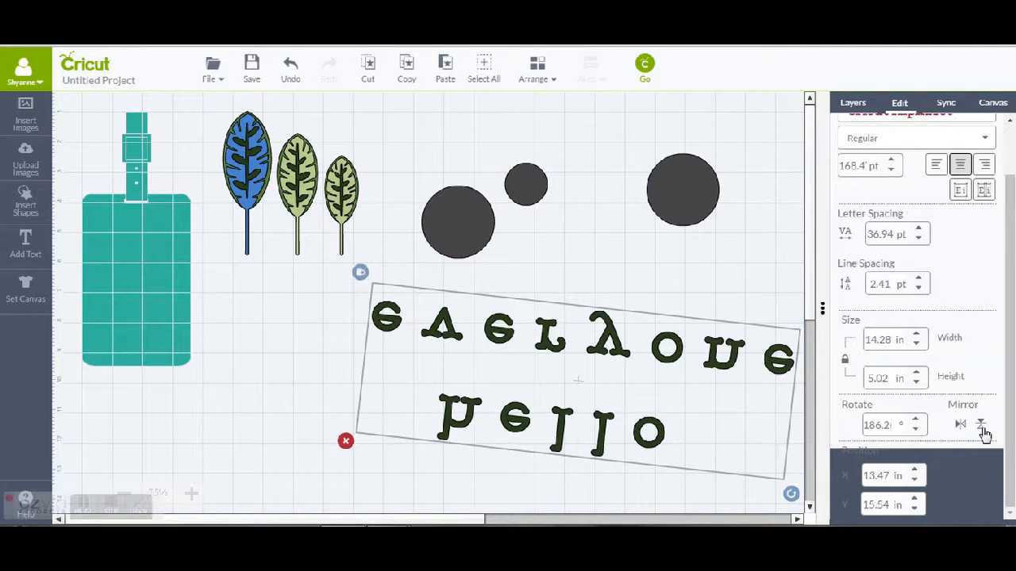
click(981, 428)
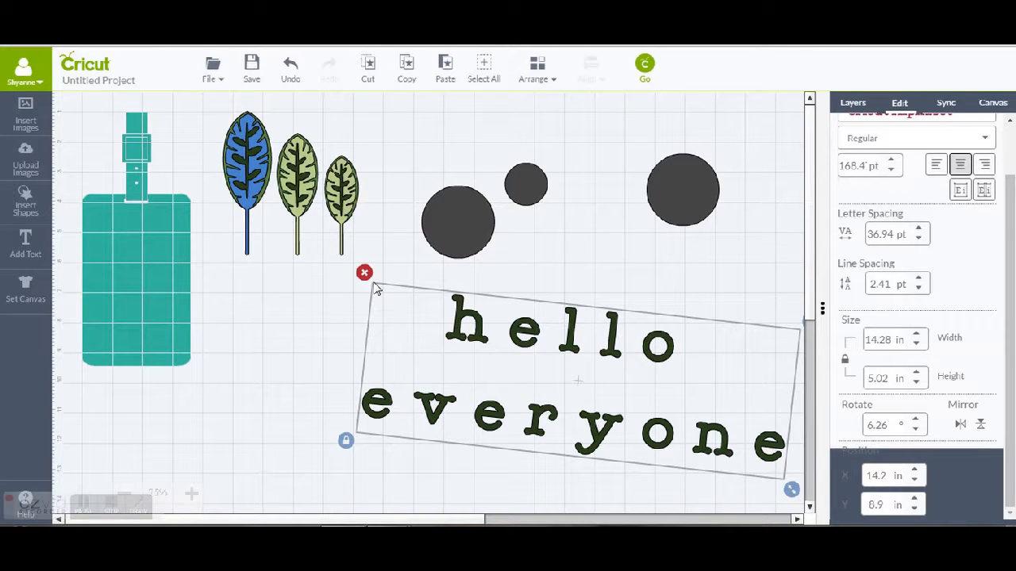
- Level the "hello everyone" text to about 359.8° and move it below the circles to X 17.36 in, Y 11.29 in
drag(418, 336, 281, 338)
drag(670, 323, 664, 298)
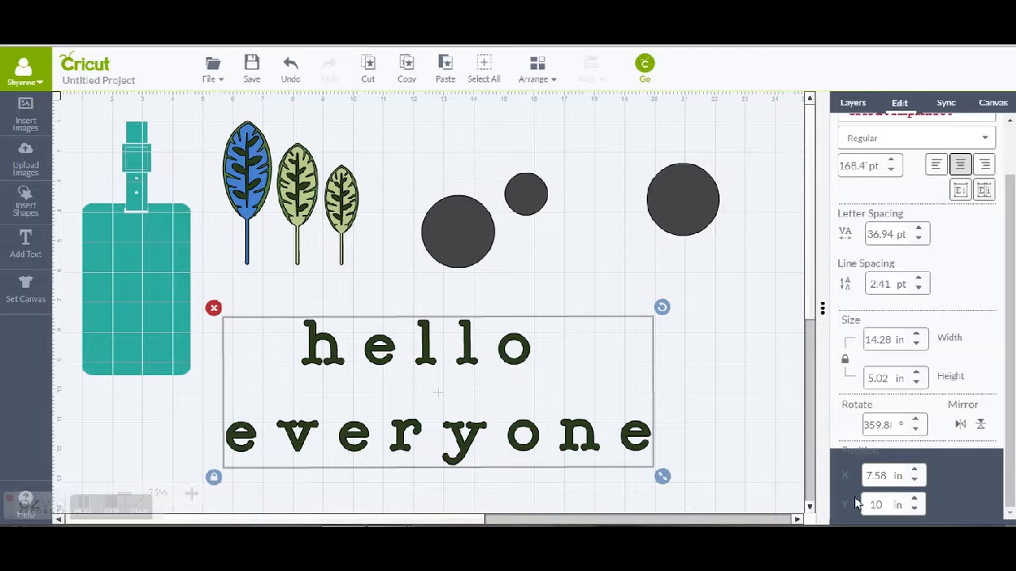
drag(344, 417, 583, 425)
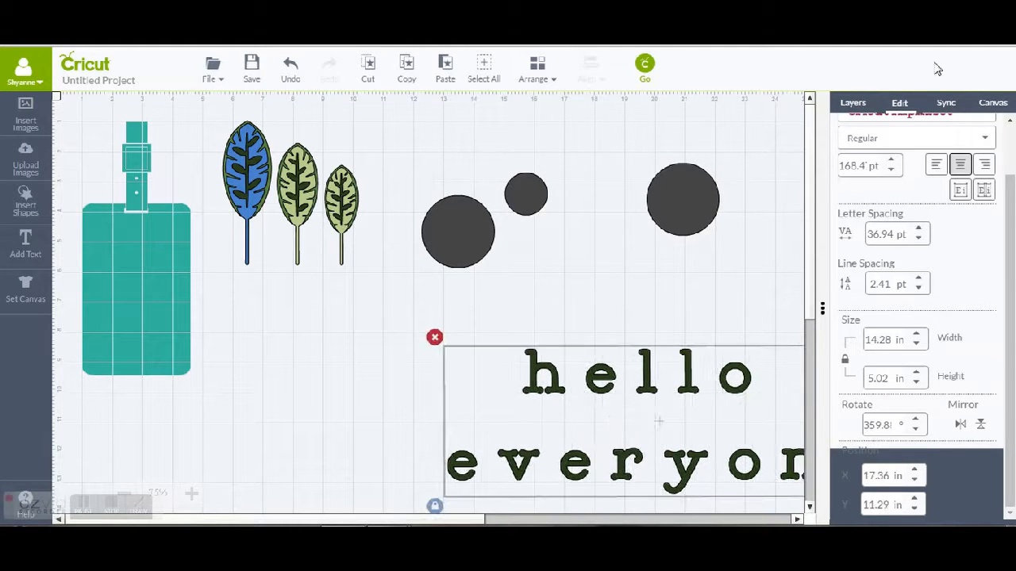
- Sync the light green leaf layers and the rightmost circle to the large leaf's blue, #4a82cc
click(944, 103)
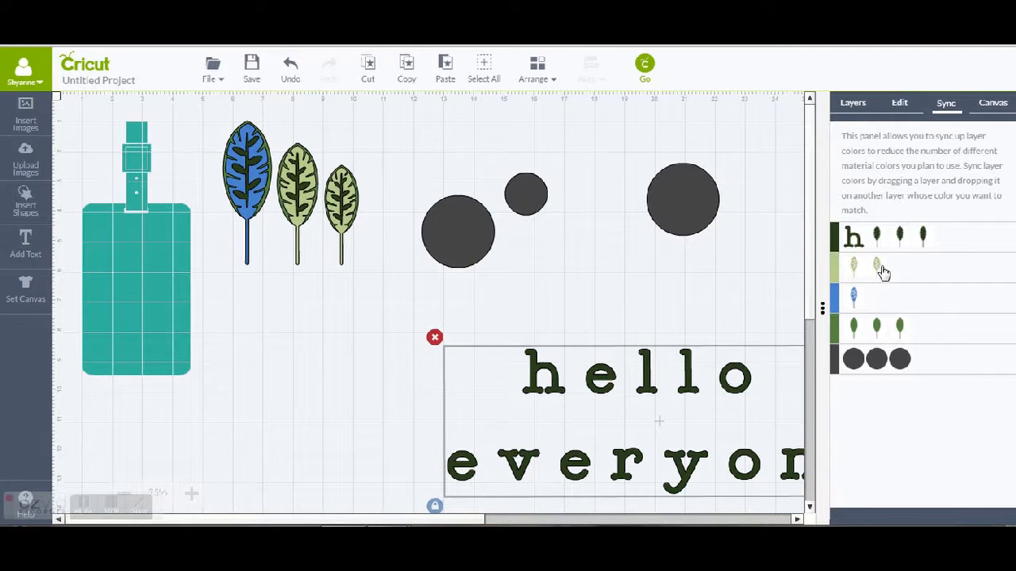
click(853, 108)
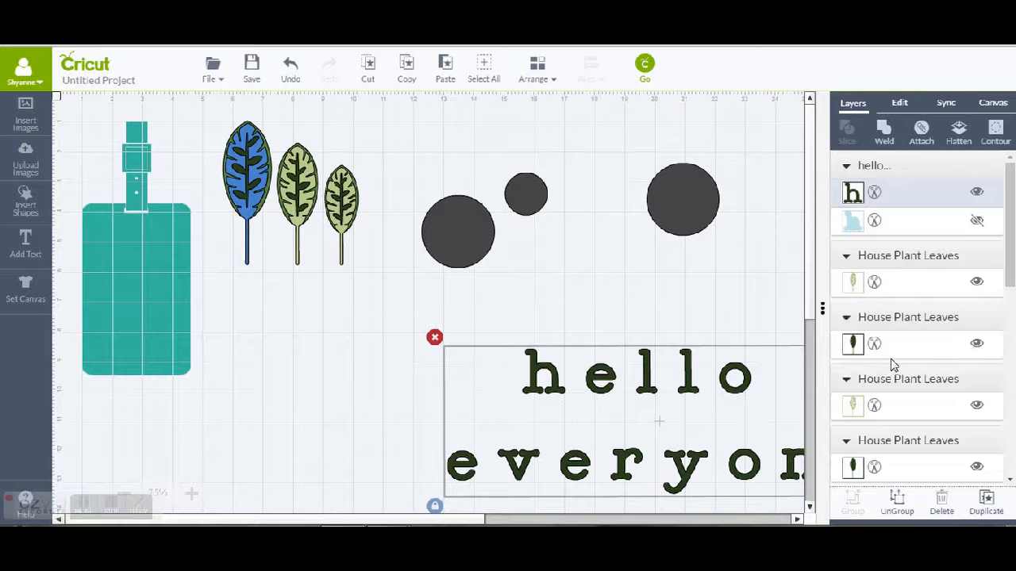
scroll(891, 363, down, 3)
click(852, 381)
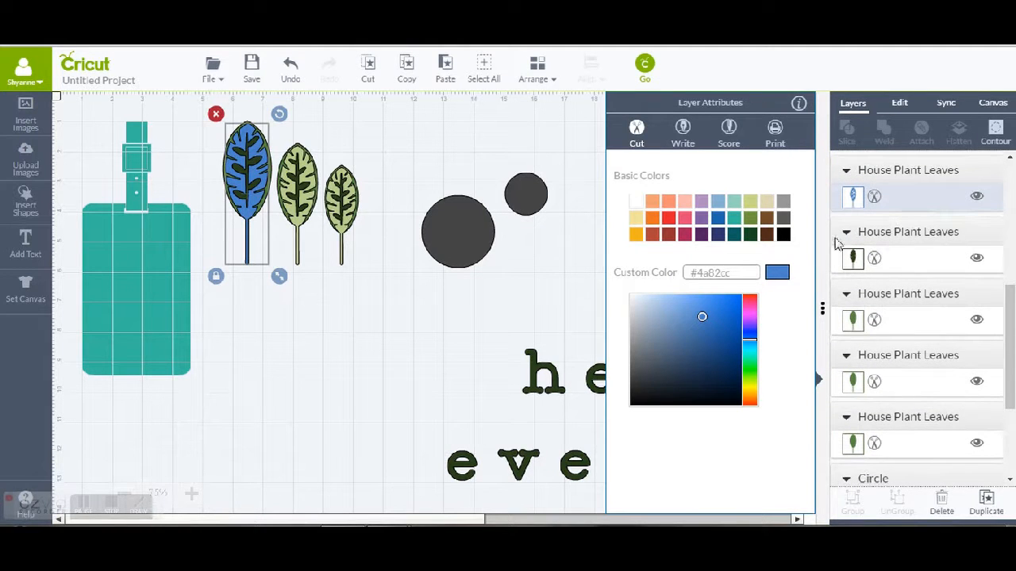
click(947, 102)
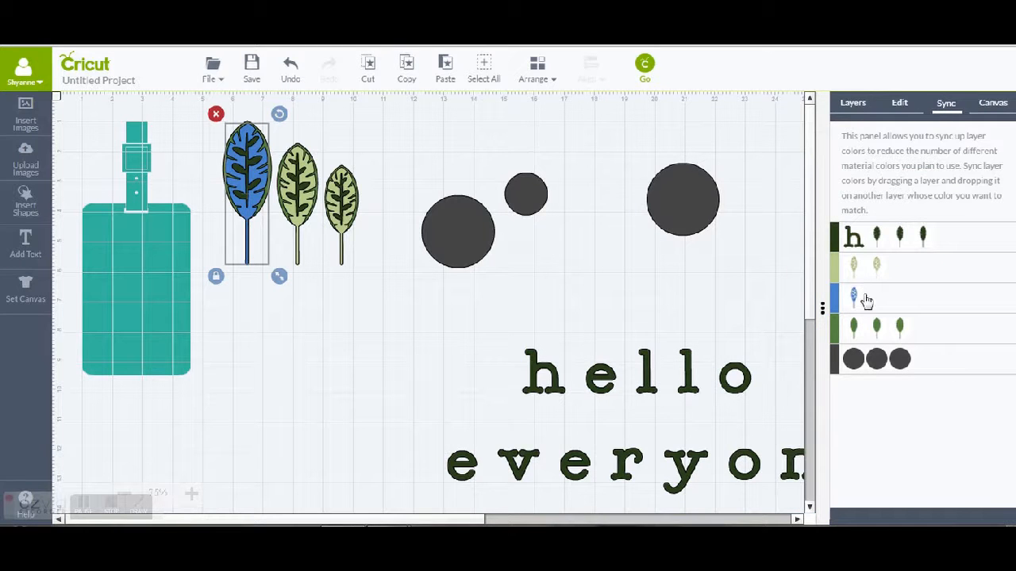
drag(879, 269, 900, 295)
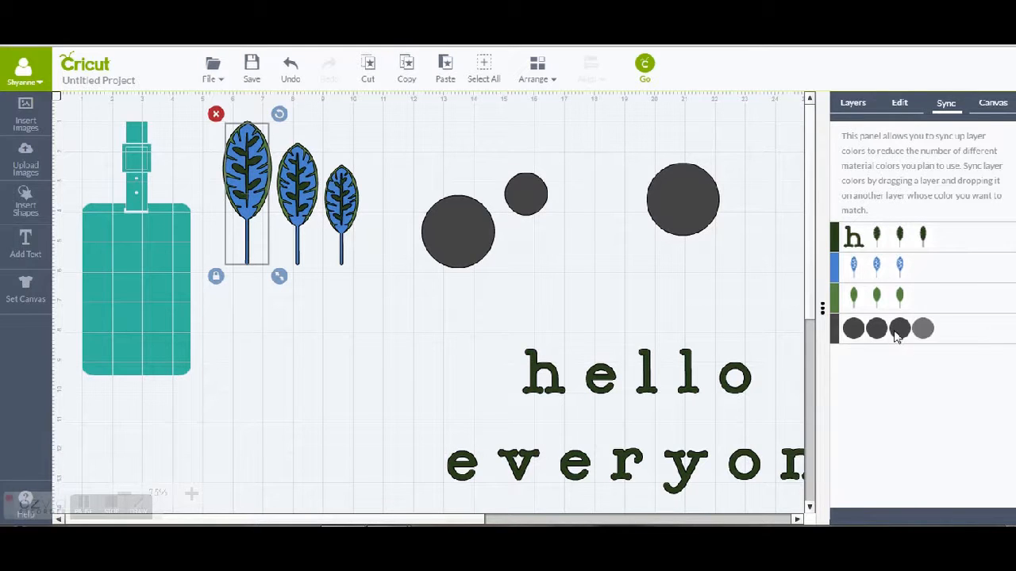
drag(898, 332, 920, 271)
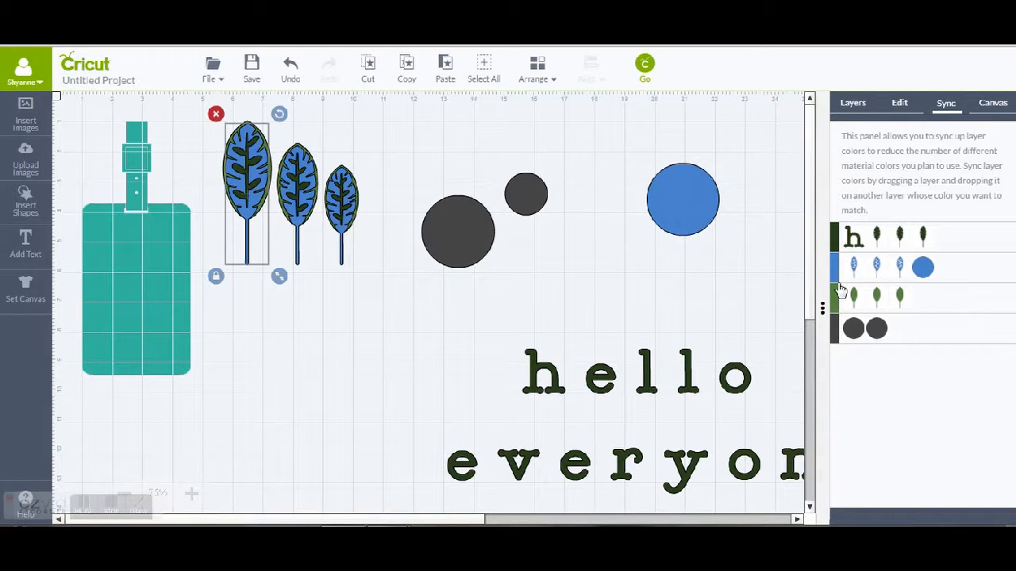
- Recolor the large leaf's dark green vein layer to a custom blue of about #456cbf, approximating its blue layer
click(852, 104)
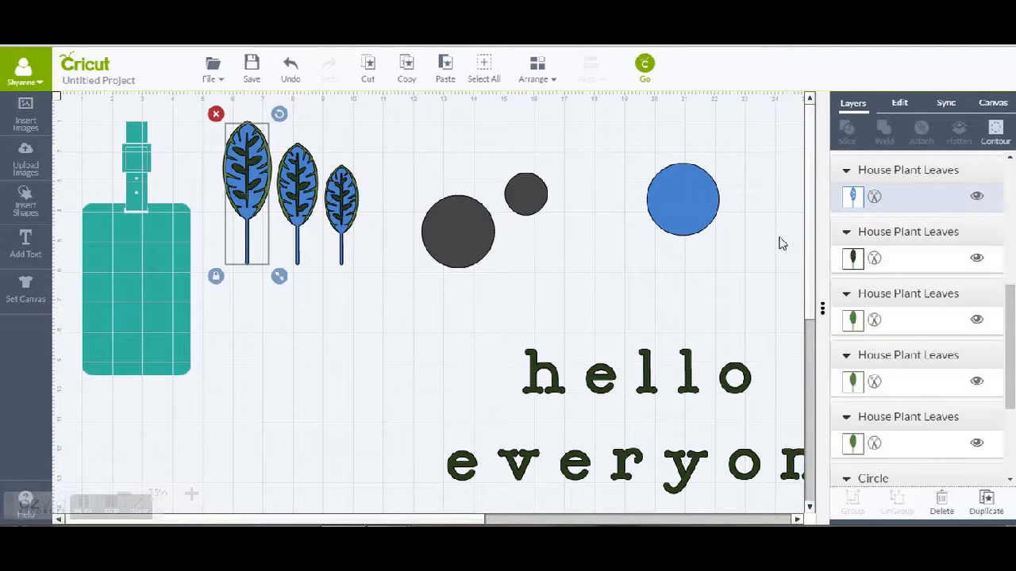
click(849, 205)
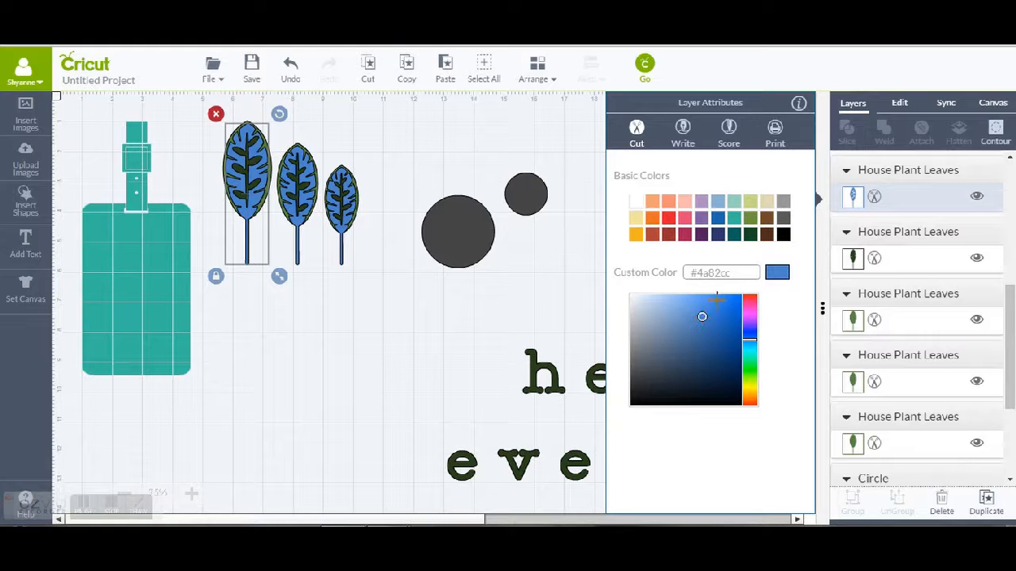
click(853, 257)
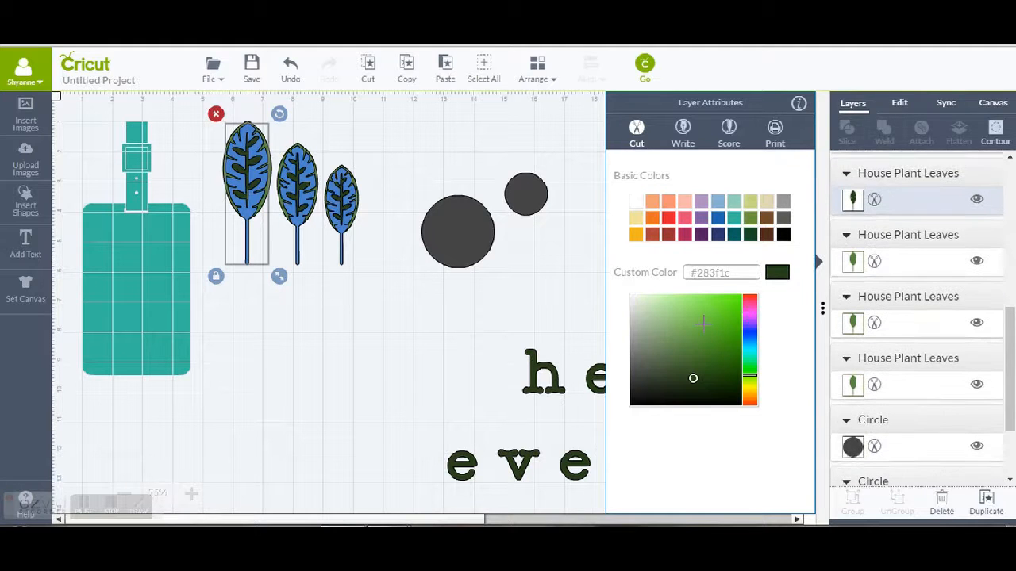
click(750, 337)
click(697, 321)
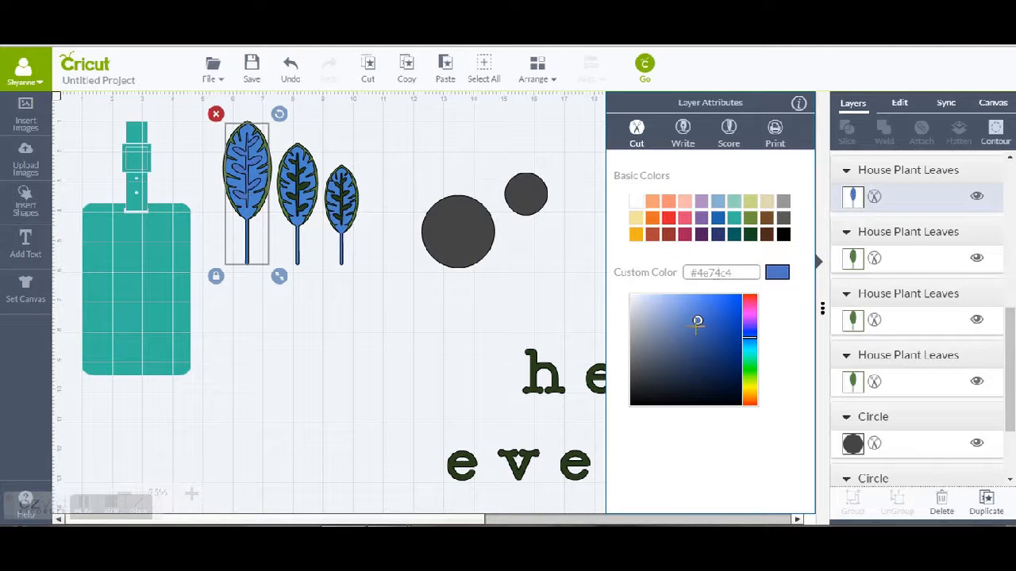
click(702, 327)
click(704, 323)
click(701, 323)
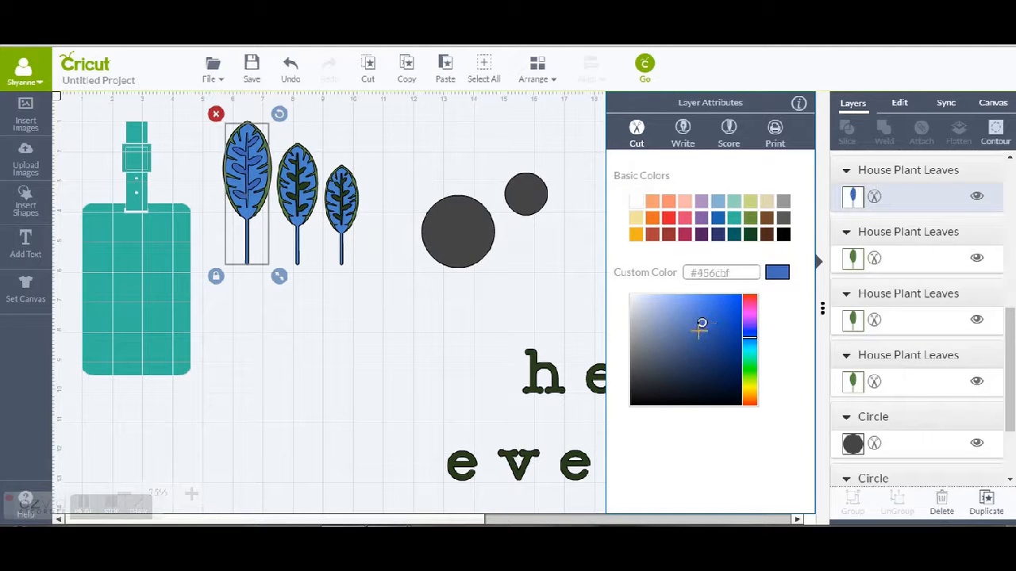
click(701, 324)
click(944, 107)
- Show the bag tag canvas settings and examine the tag and leaves at 100% zoom, returning to 75%
click(988, 106)
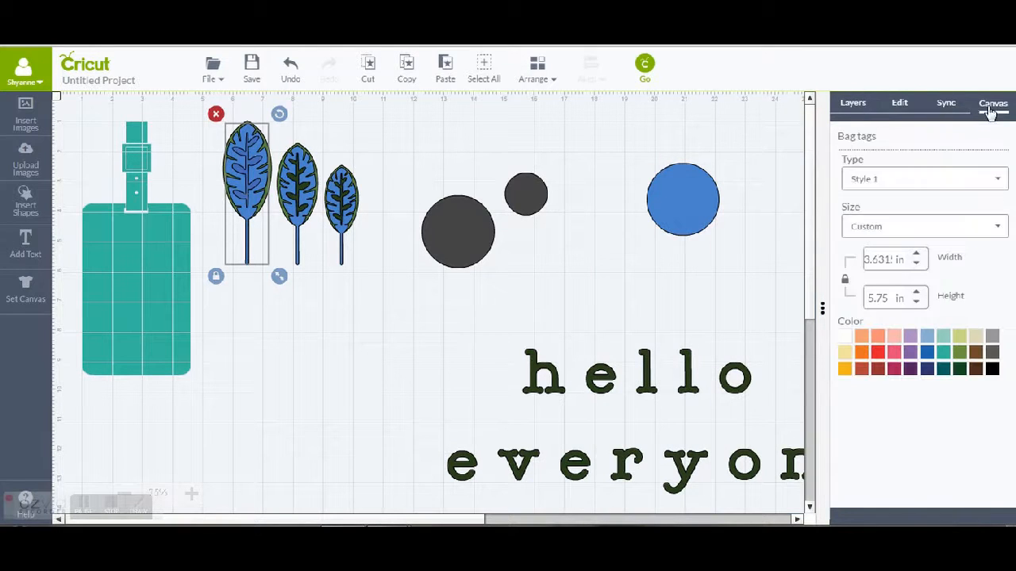
click(143, 306)
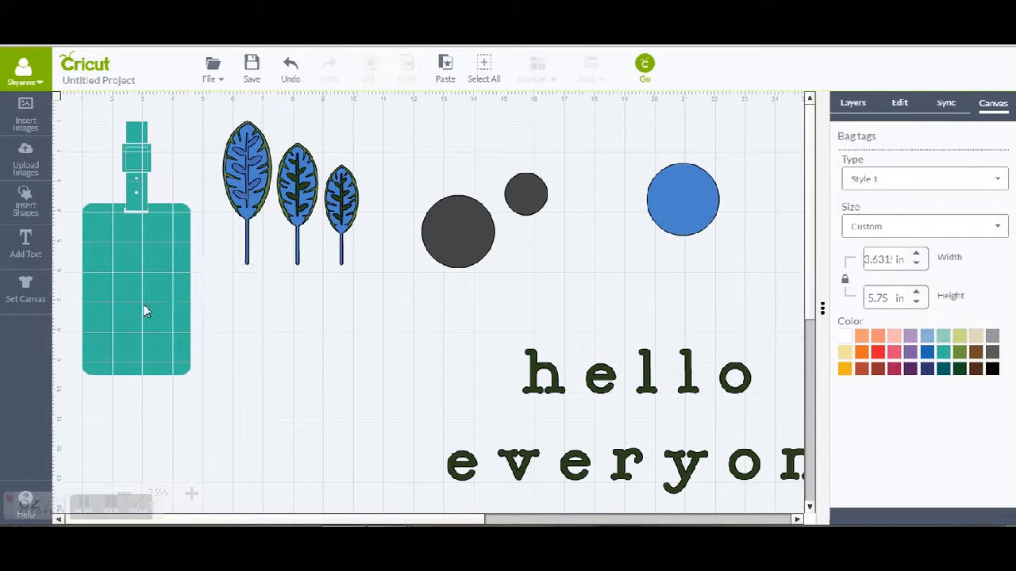
click(191, 494)
drag(245, 517, 162, 520)
drag(413, 392, 436, 397)
scroll(445, 353, up, 1)
scroll(445, 351, up, 2)
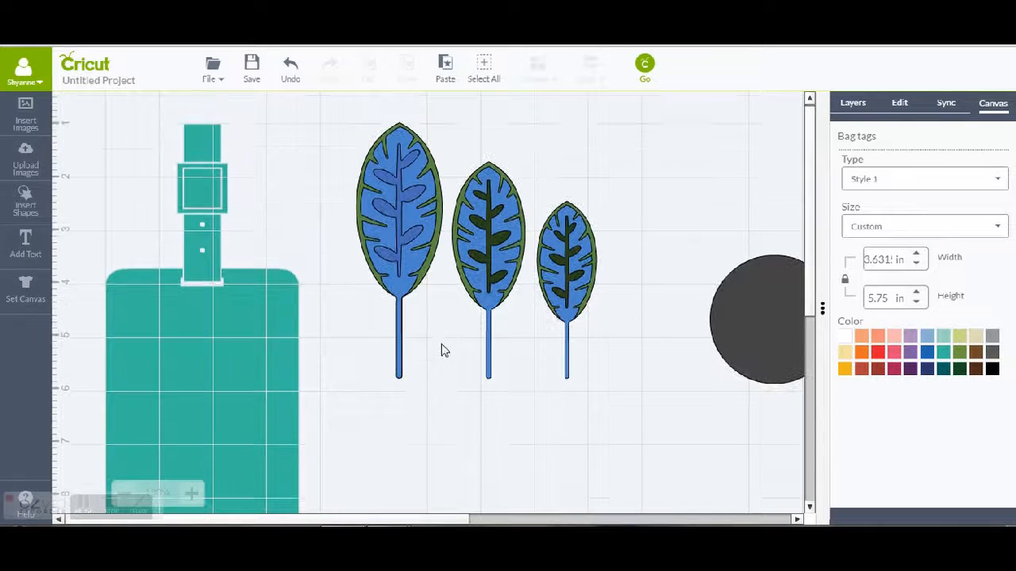
scroll(443, 348, down, 3)
scroll(439, 345, down, 2)
scroll(437, 344, up, 2)
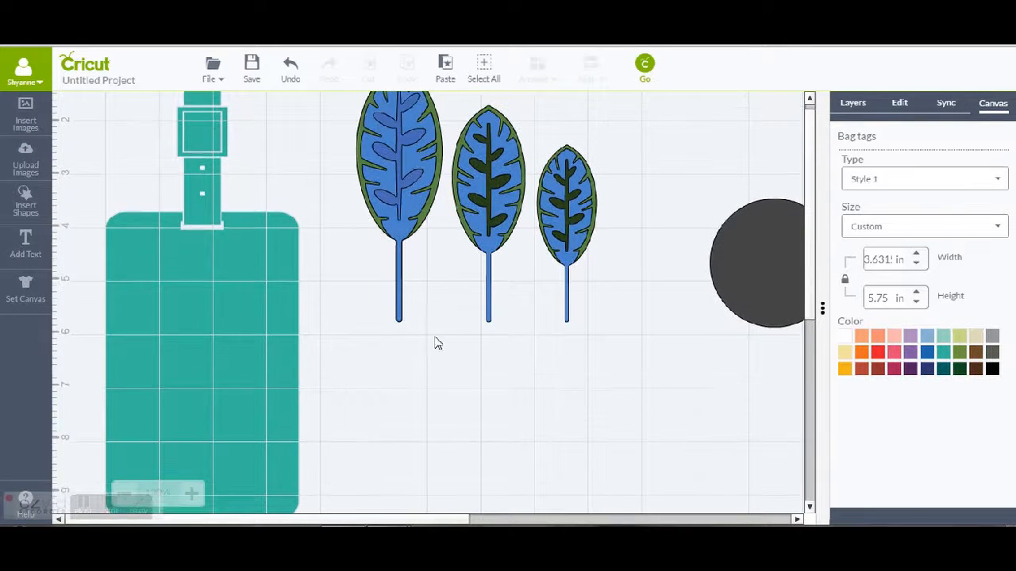
click(124, 494)
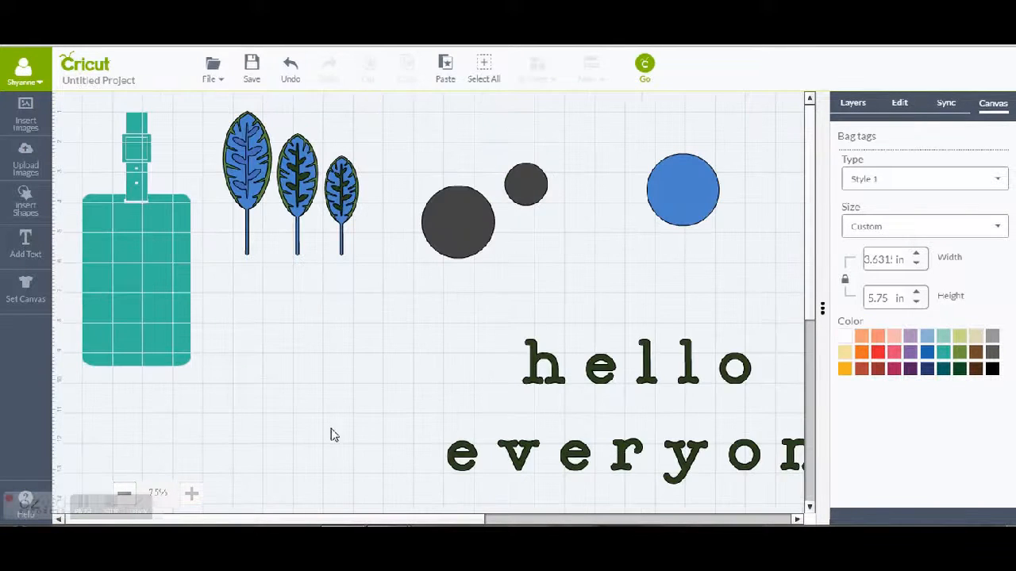
- Check the bag tag's type options, and try its Standard size before returning it to Custom
click(1003, 179)
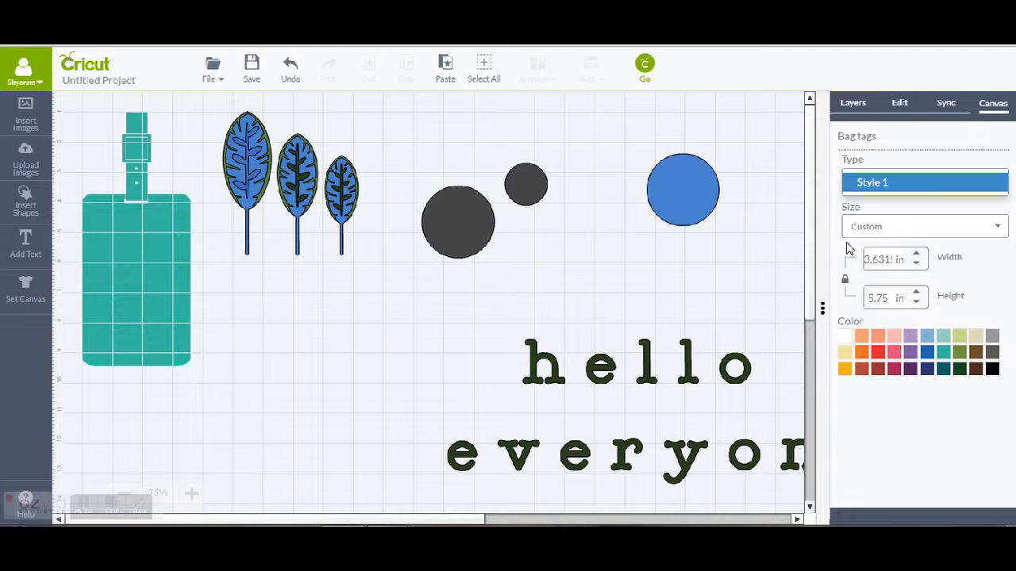
click(750, 281)
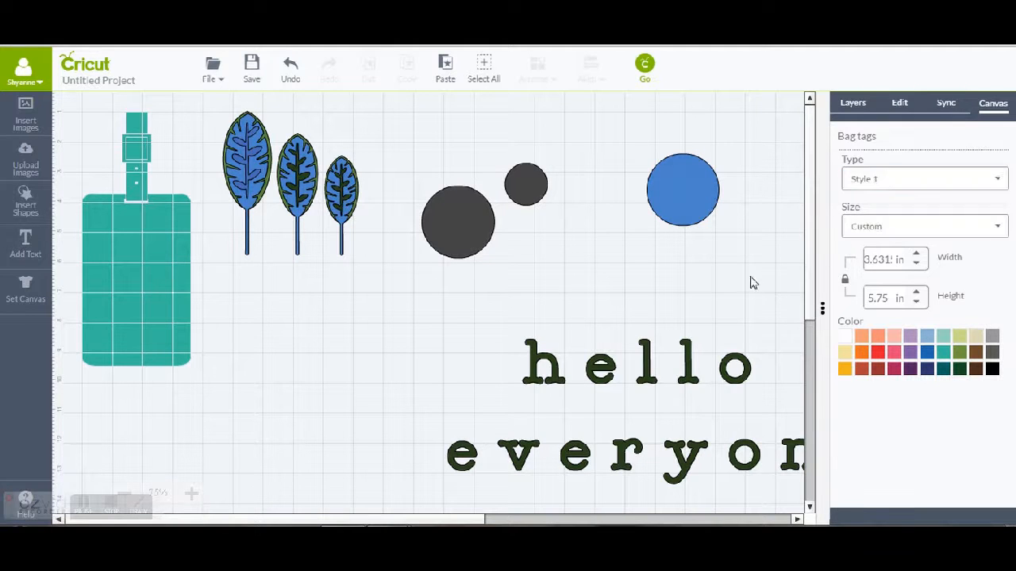
click(1004, 228)
click(949, 250)
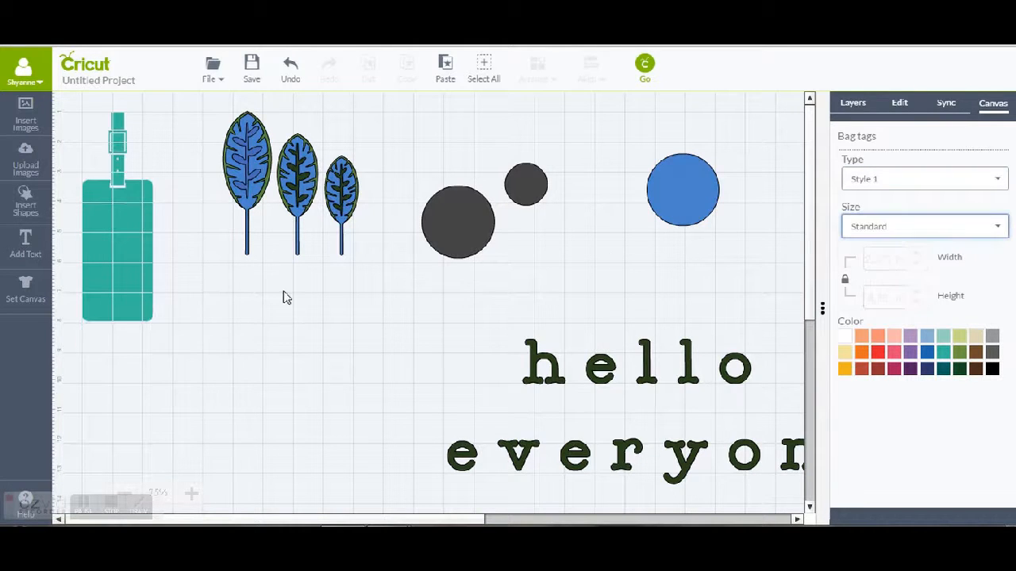
click(983, 235)
click(909, 230)
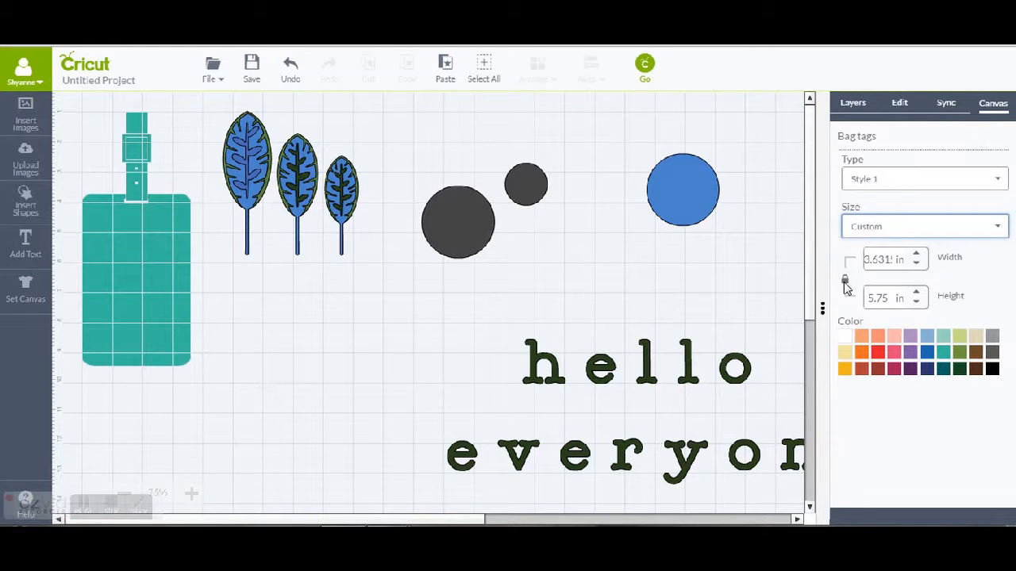
- Unlock the bag tag's proportions and narrow its width to 1.631 in
click(915, 254)
click(916, 263)
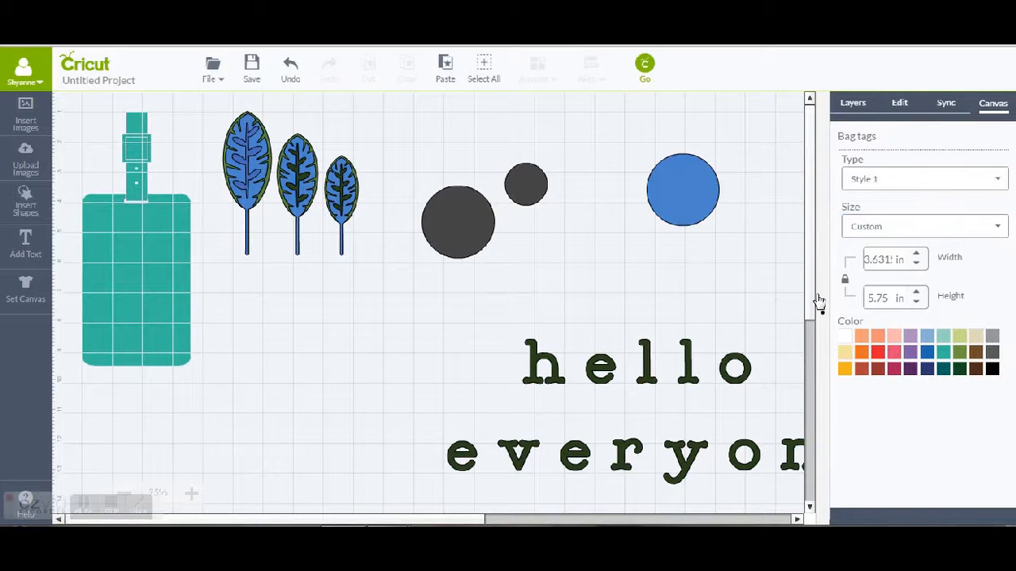
click(845, 279)
click(917, 265)
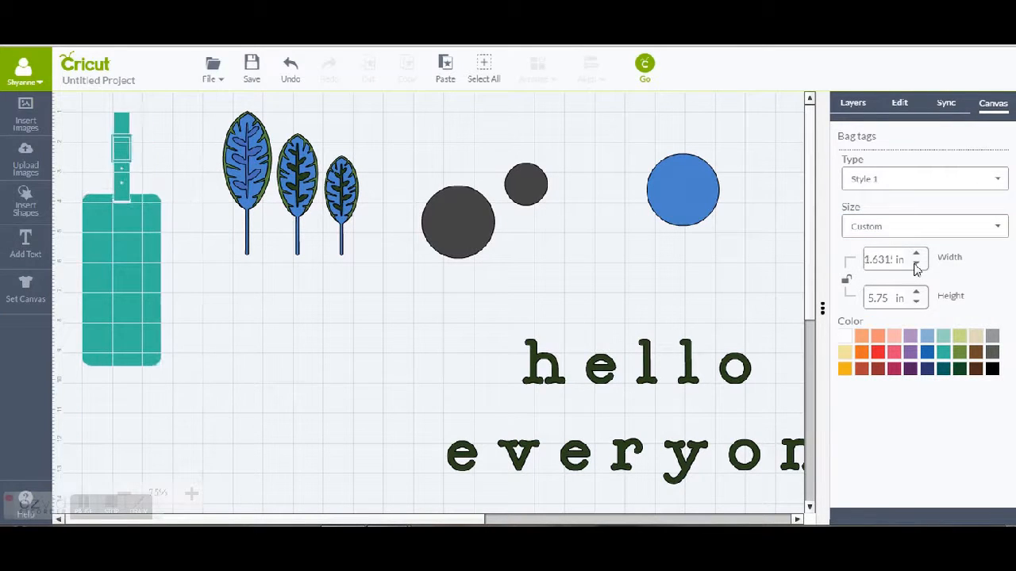
click(916, 265)
click(916, 255)
- Lock the bag tag's proportions and scale it to 6.75 in high and 1.915 in wide, trying a 2.915 in width
click(844, 281)
click(917, 293)
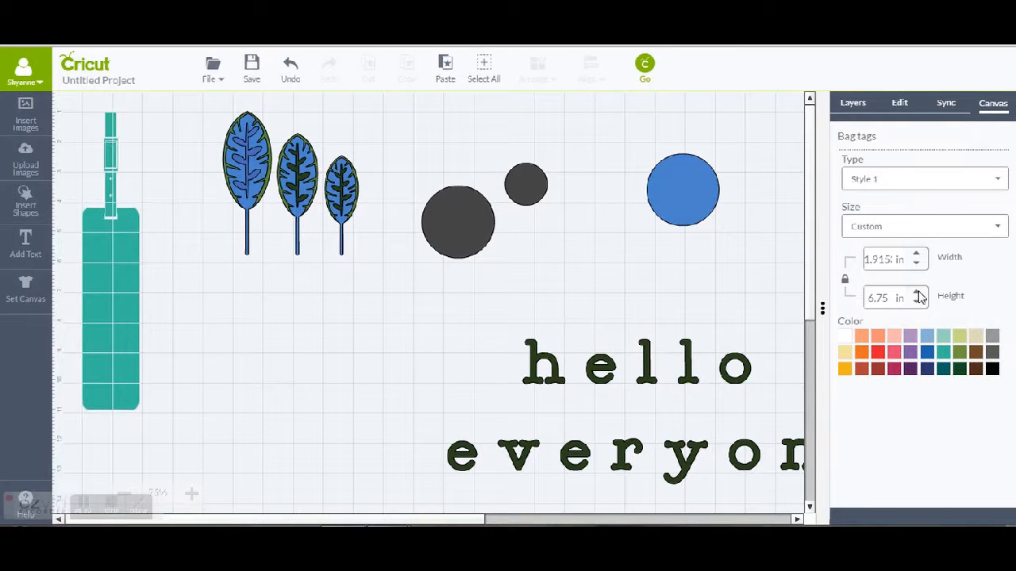
click(915, 254)
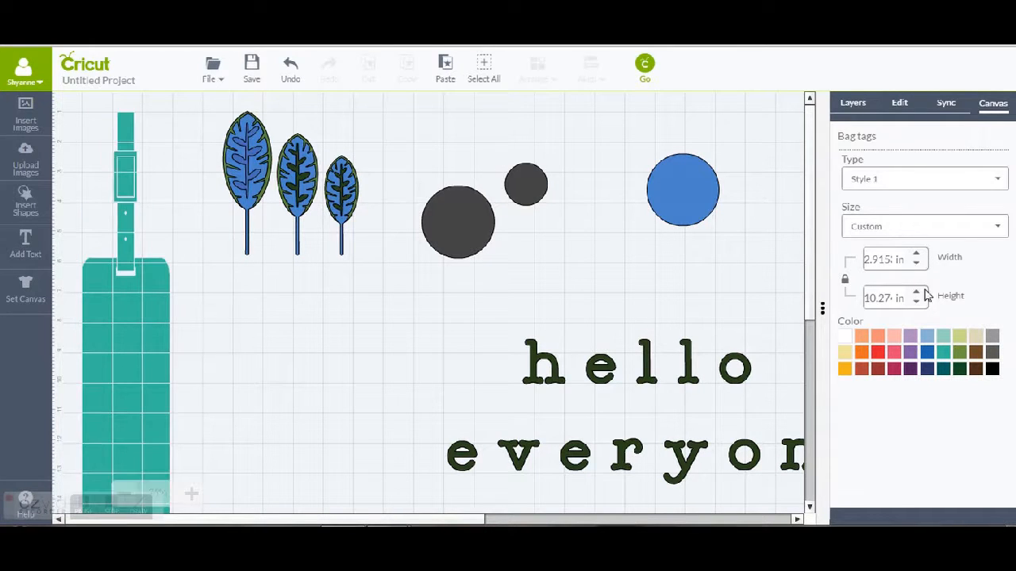
click(917, 264)
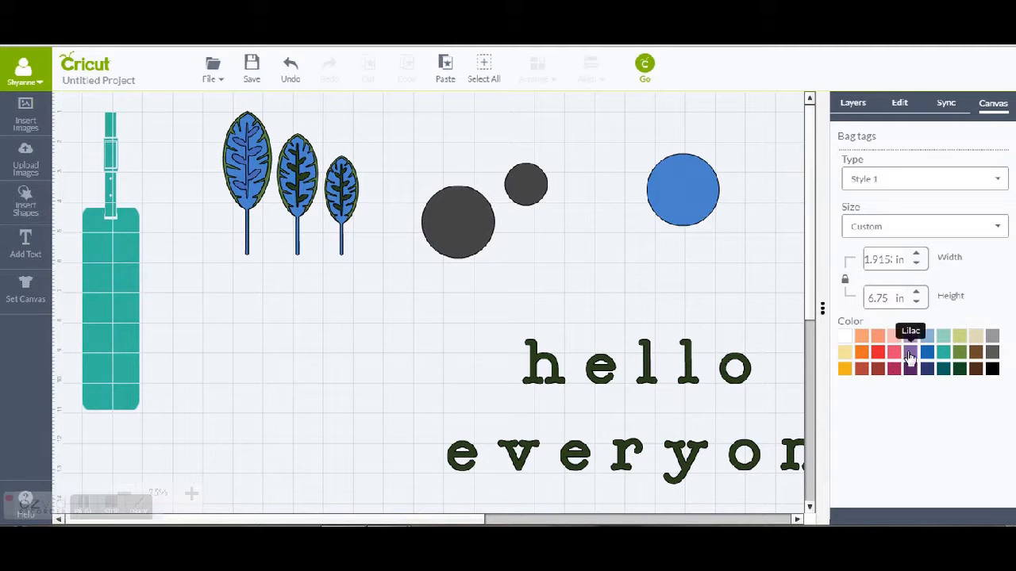
- Try Lilac as the bag tag's canvas color, and settle on Sour Apple
click(909, 354)
click(959, 352)
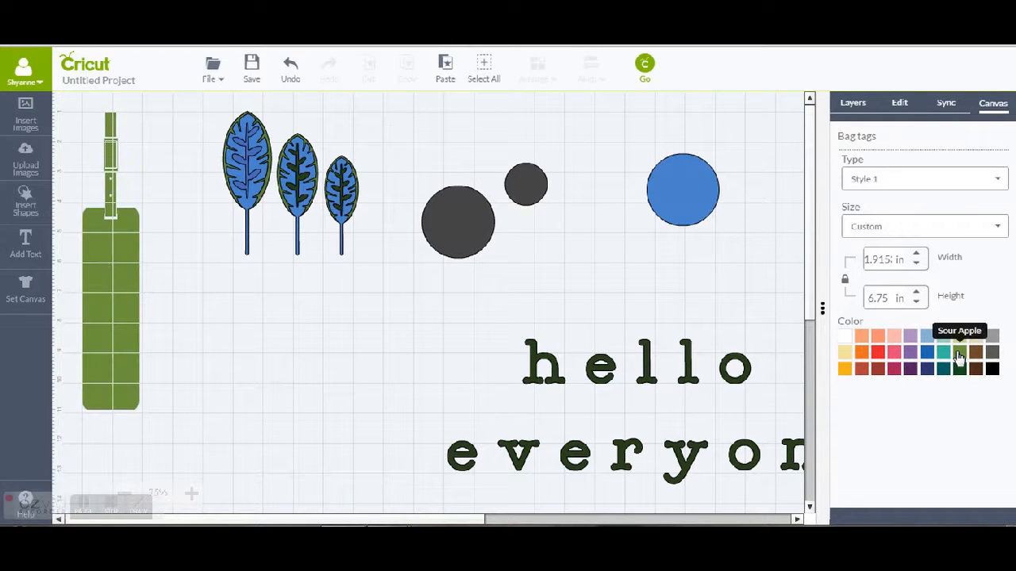
mouse_move(809, 302)
mouse_down()
mouse_move(808, 326)
mouse_move(816, 294)
mouse_up()
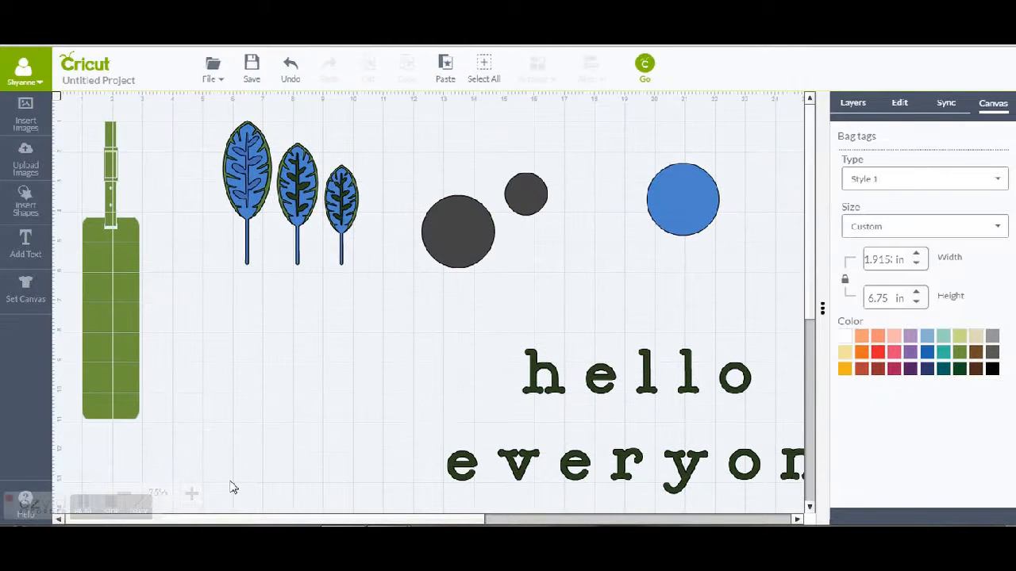
click(191, 494)
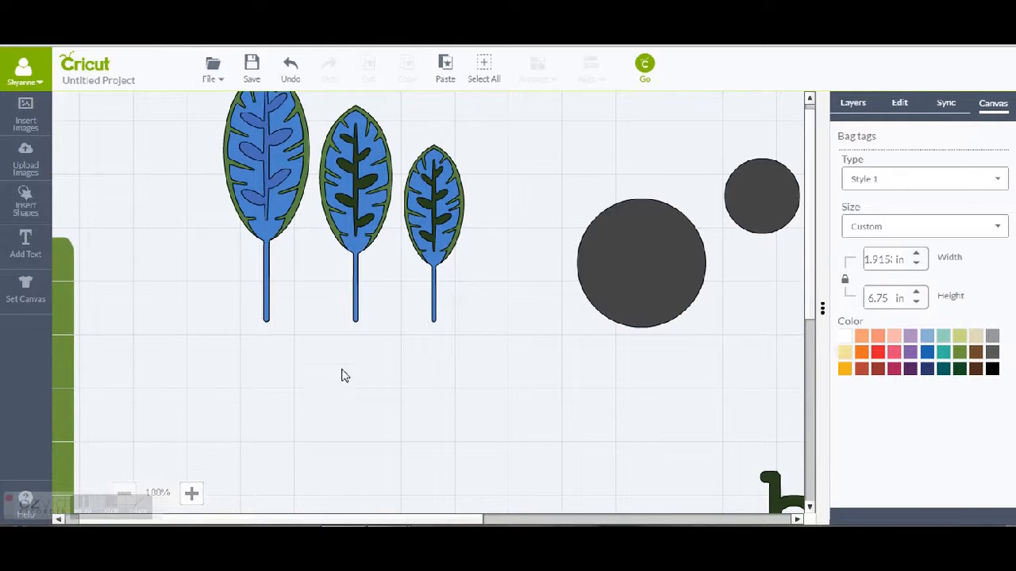
scroll(309, 401, up, 1)
click(124, 493)
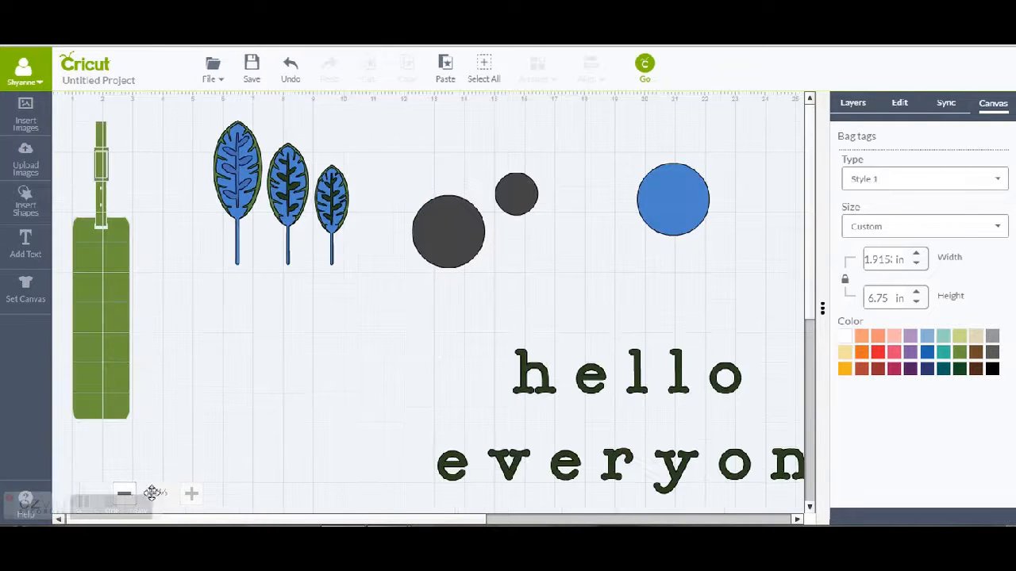